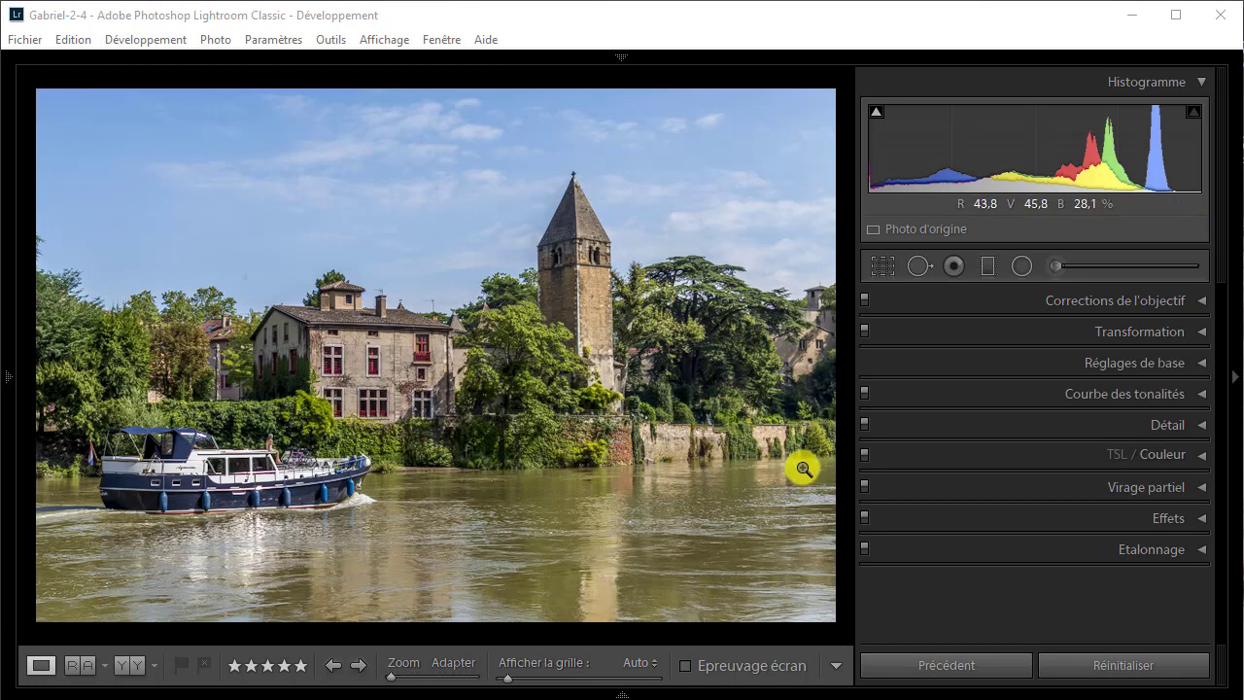
Compare the before and after versions of the photo side by side, and return to the single-image view.
click(129, 667)
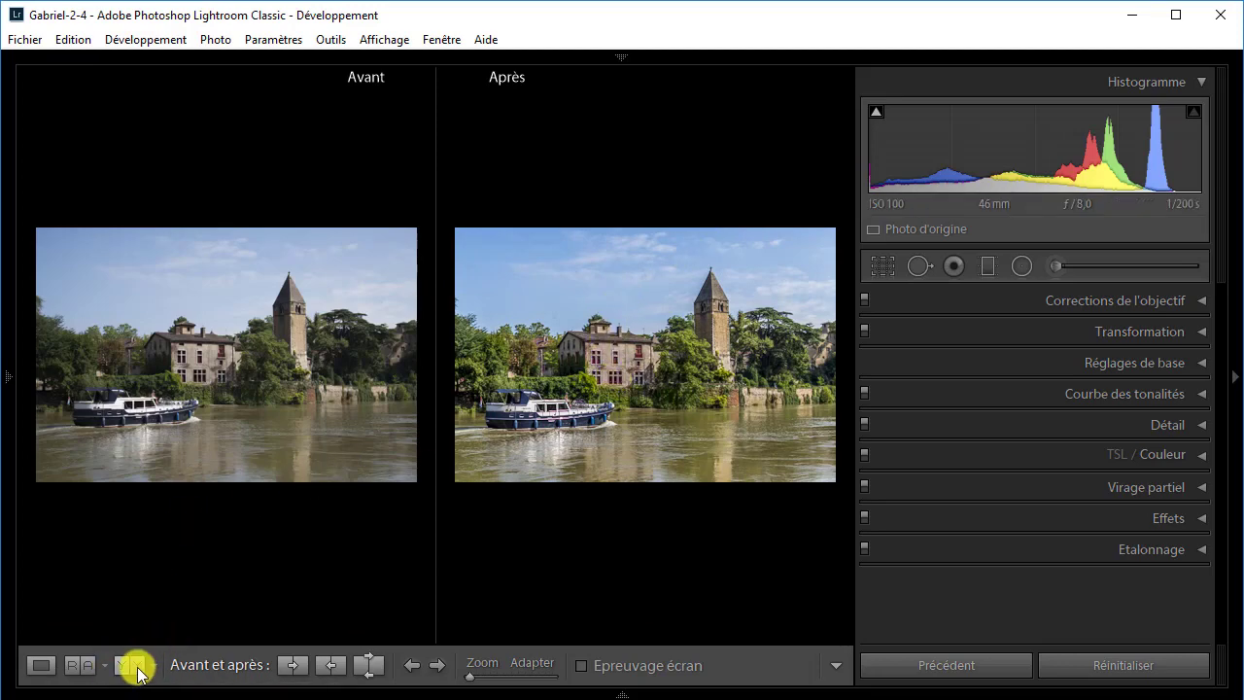
click(39, 666)
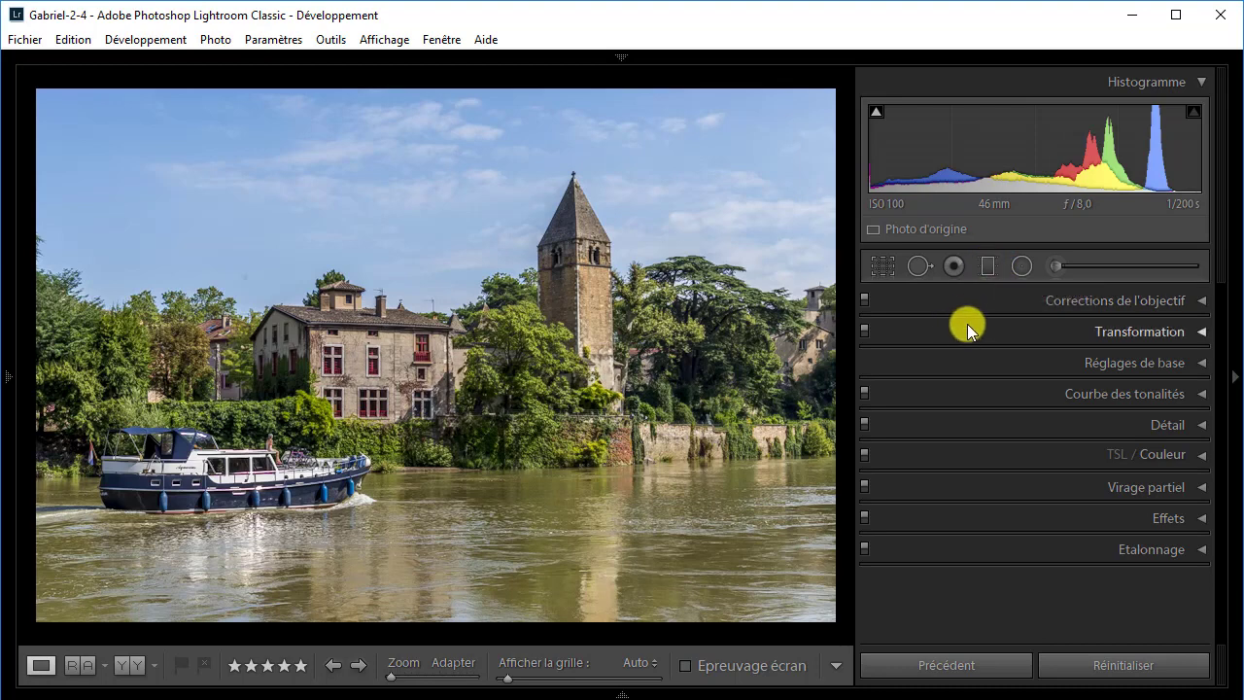
Draw a nearly horizontal graduated filter over the sky, fading from above the tower's tip down to the rooftops.
click(988, 268)
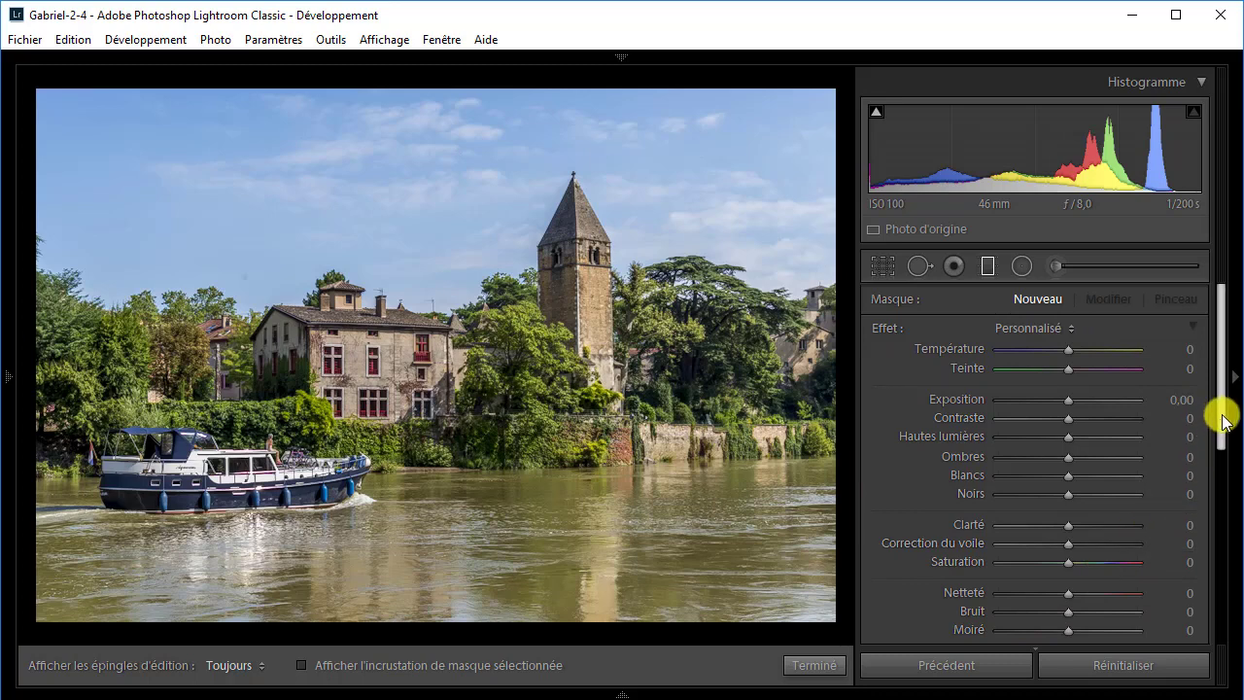
drag(1223, 430, 1222, 442)
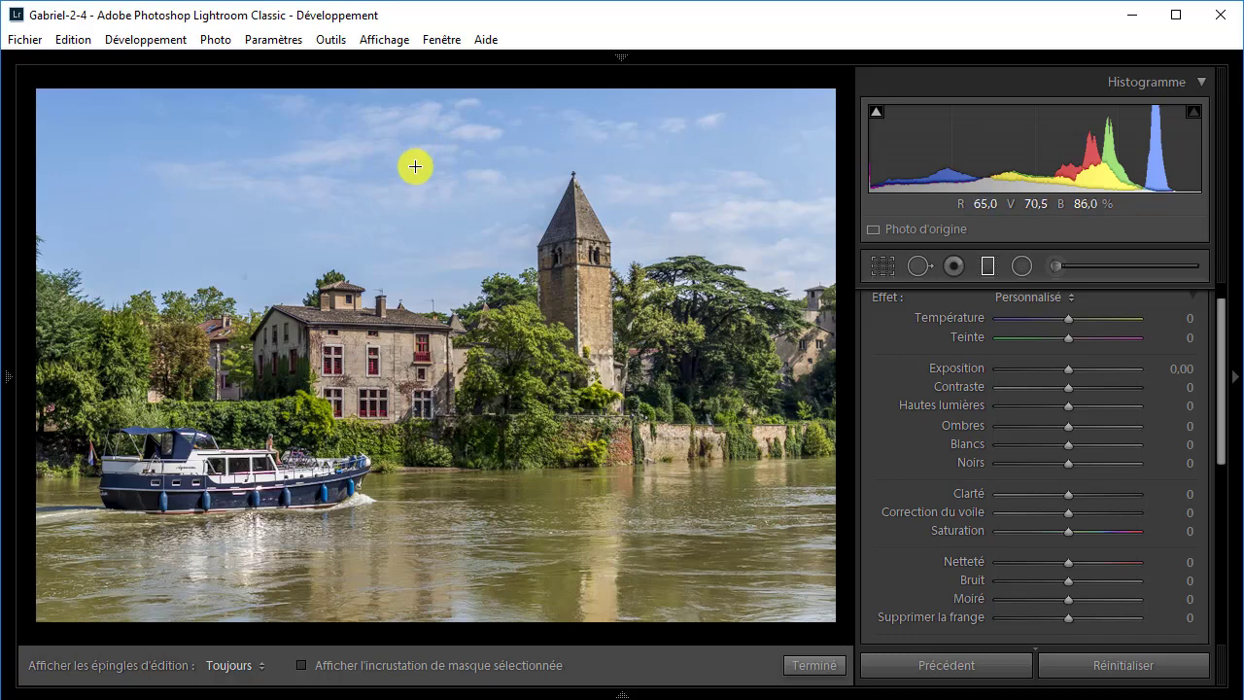
drag(412, 171, 418, 305)
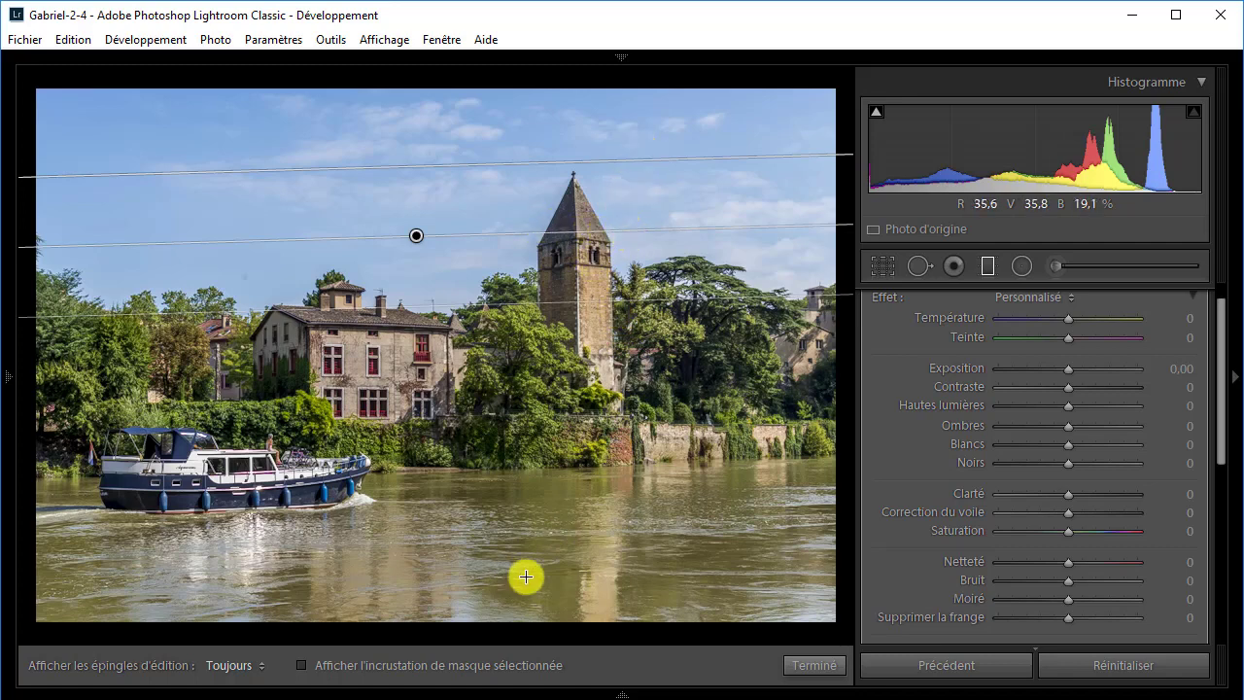
Show the selected mask overlay and fine-tune the graduated filter's upper and lower edge lines across the sky.
click(301, 666)
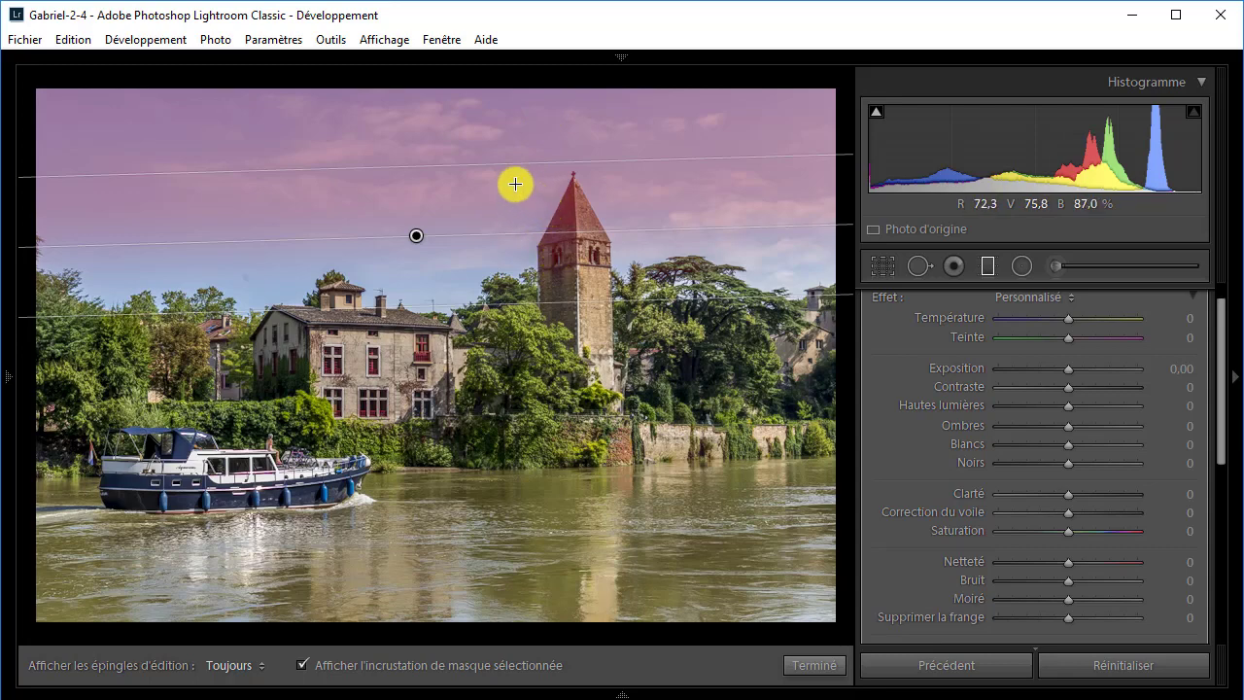
drag(508, 167, 509, 180)
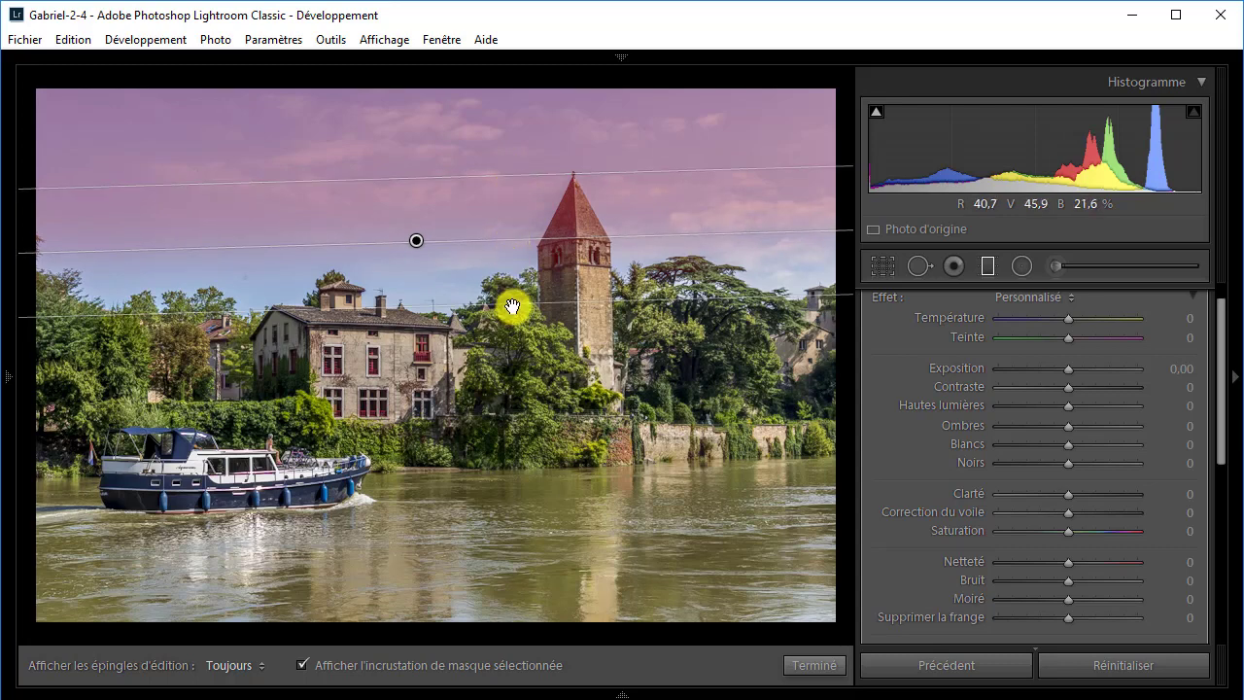
drag(512, 308, 513, 298)
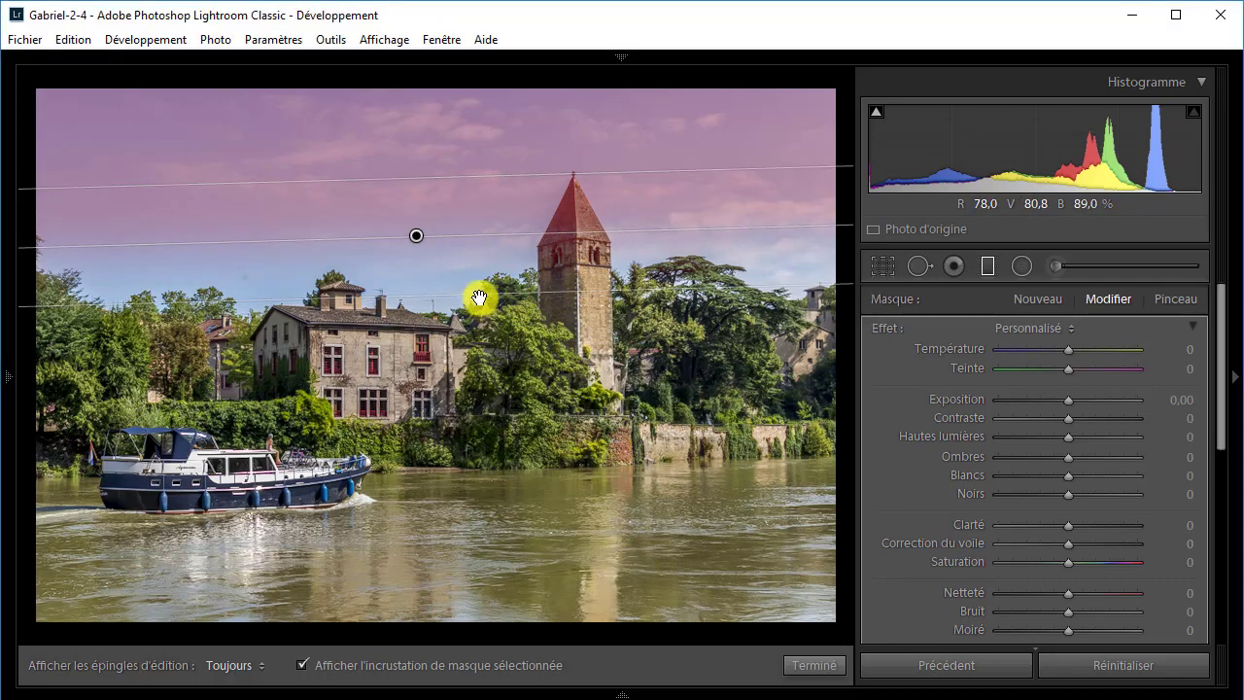
drag(479, 296, 479, 313)
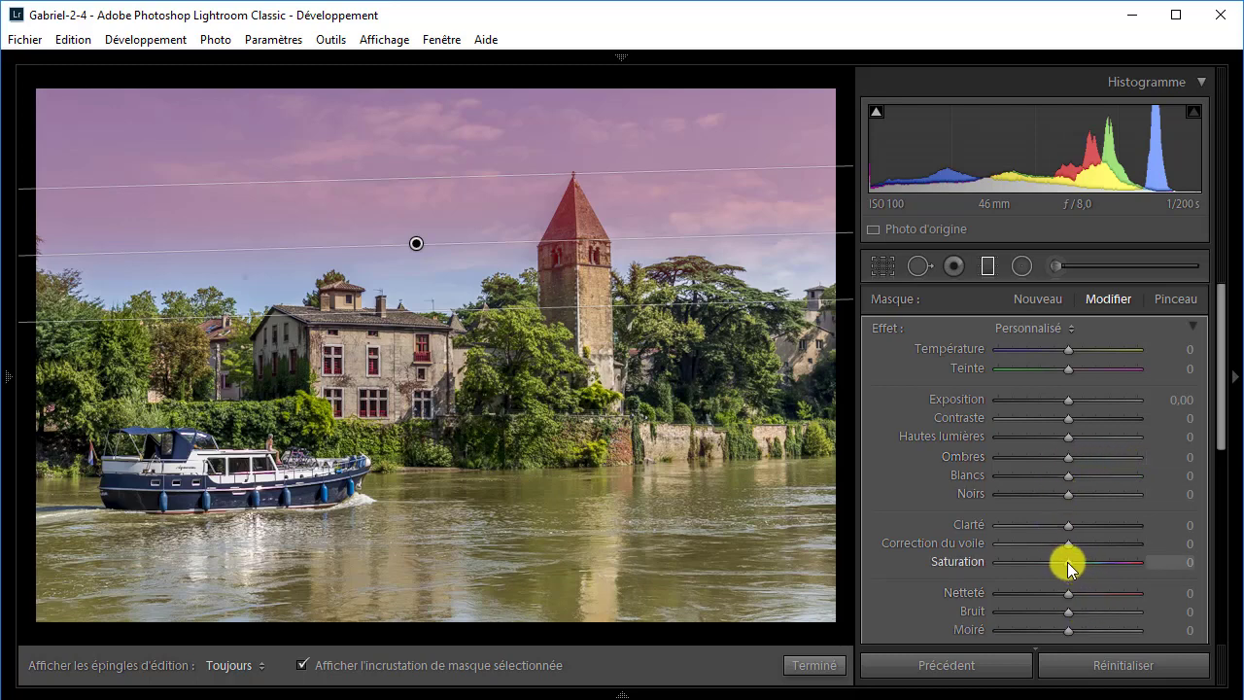
Set the sky filter's Saturation to 47 and Exposure to −0.28, with the mask overlay hidden.
drag(1067, 561, 1097, 562)
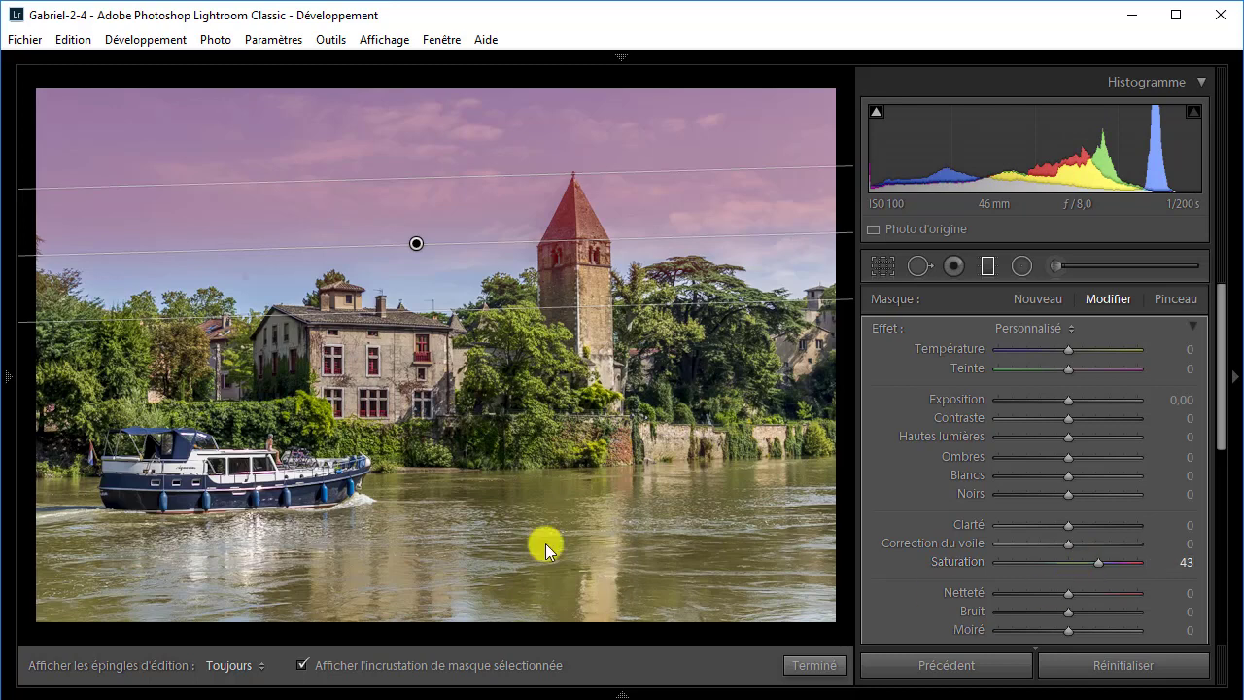
click(303, 667)
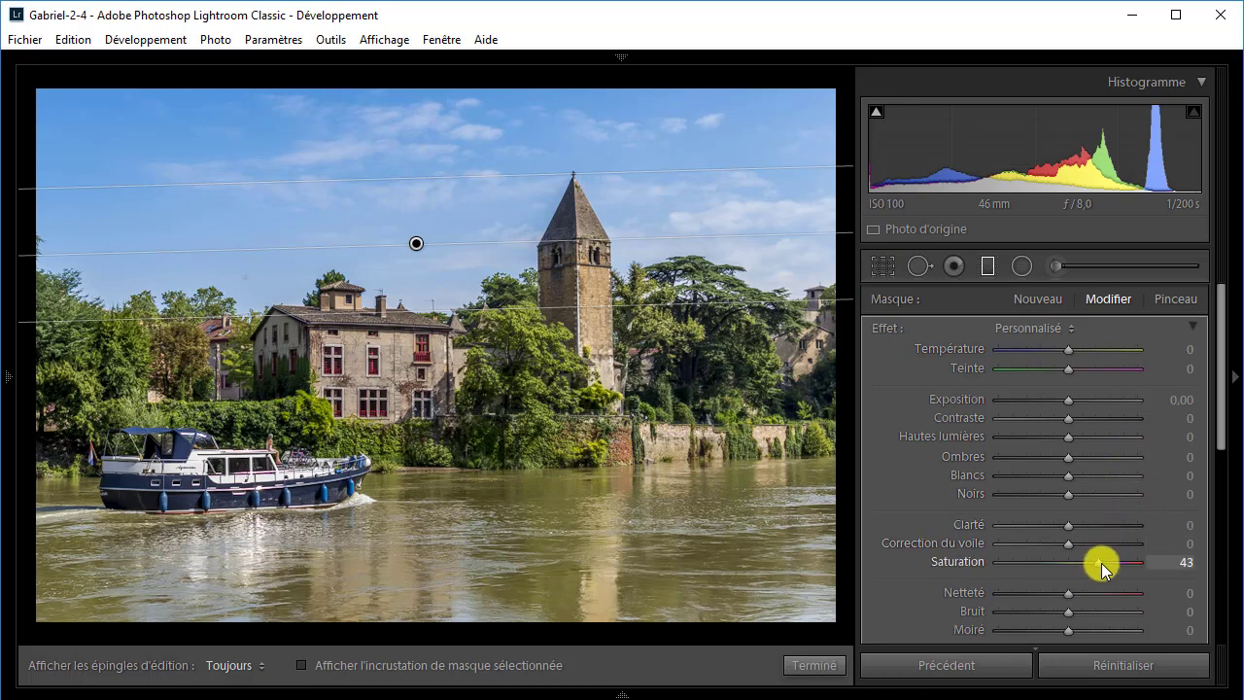
drag(1101, 563, 1104, 563)
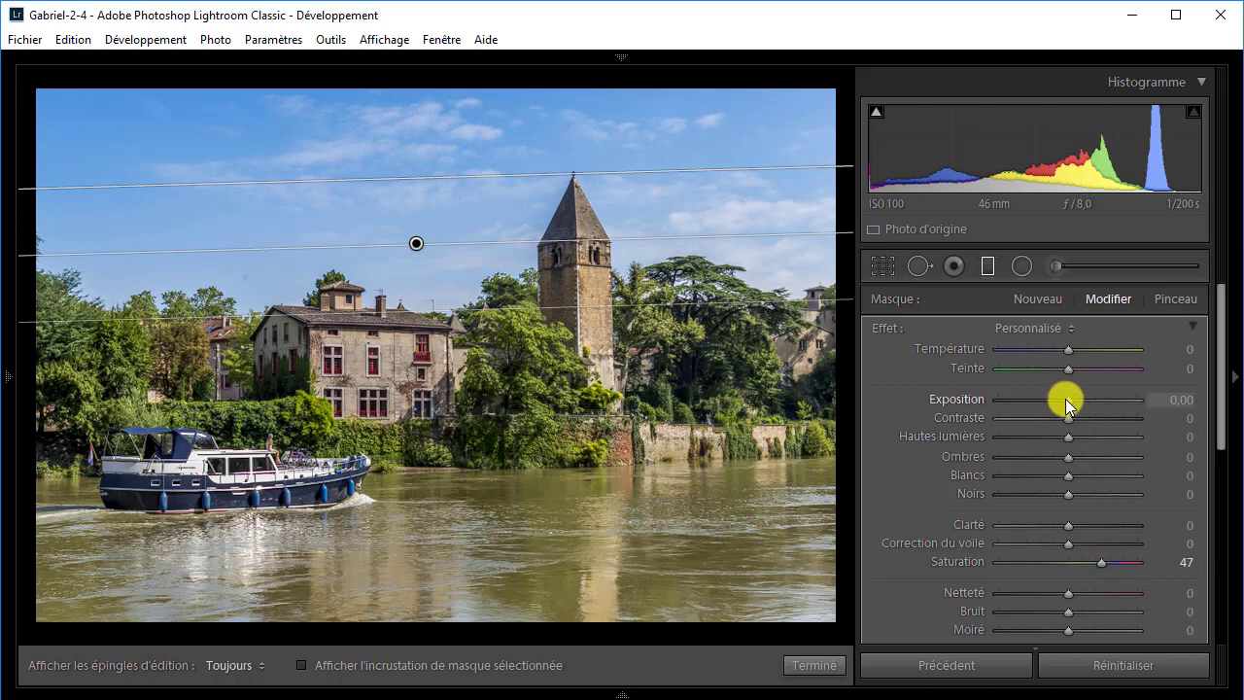
drag(1066, 401, 1059, 399)
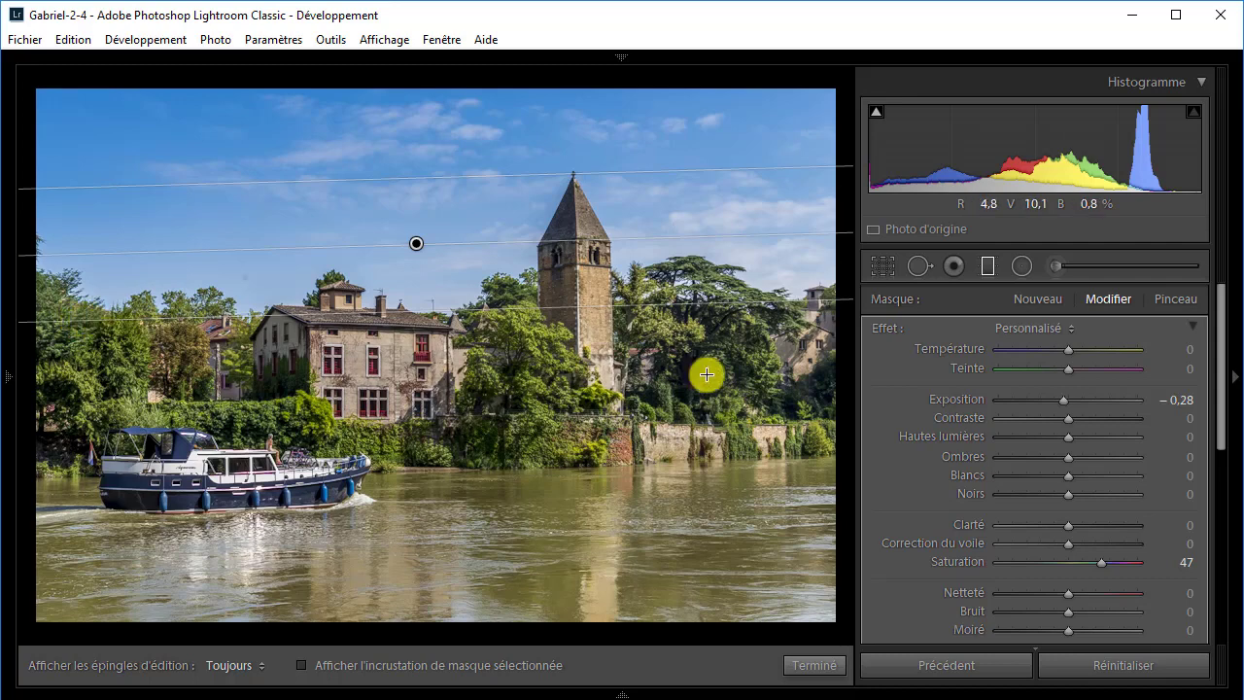
Restrict the graduated filter with a Couleur range mask, sampling three points in the sky.
drag(1219, 437, 1213, 560)
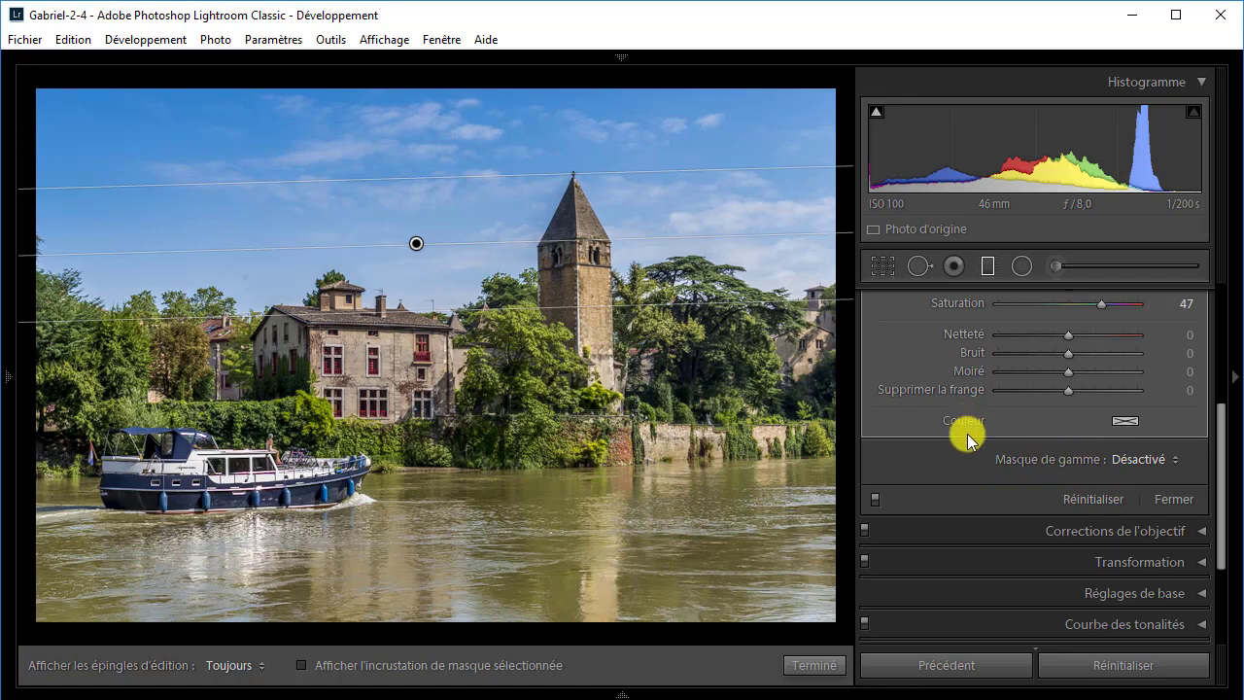
click(1174, 462)
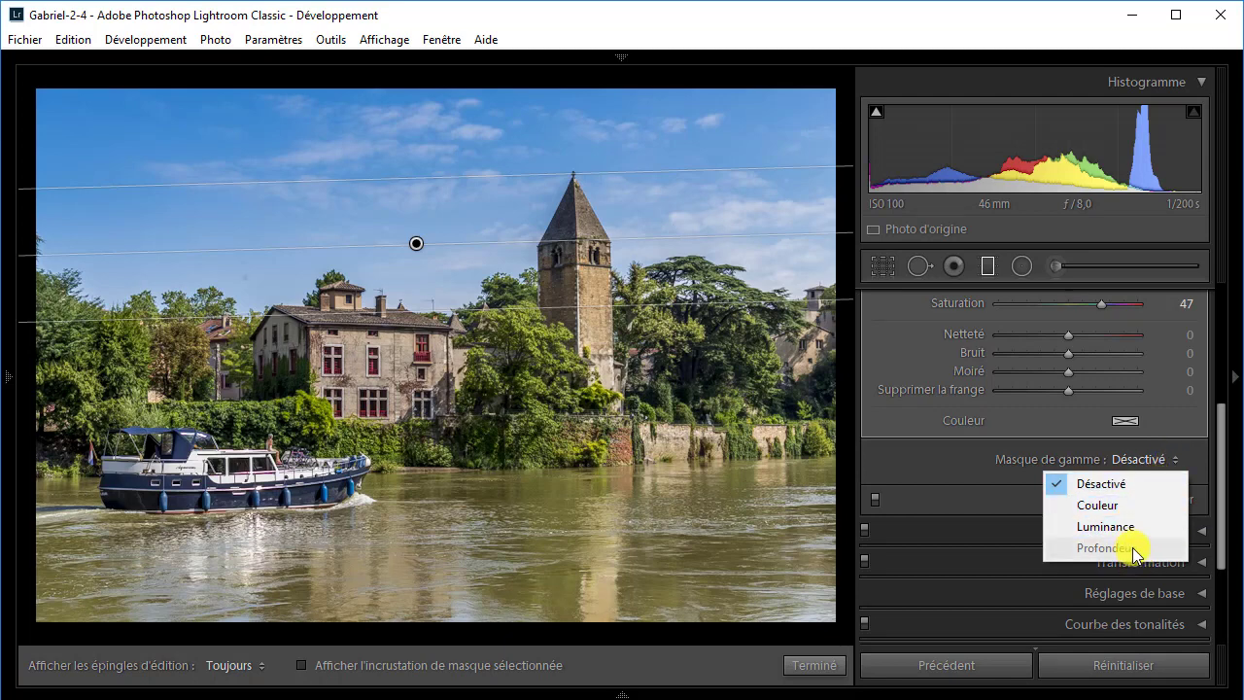
click(1098, 505)
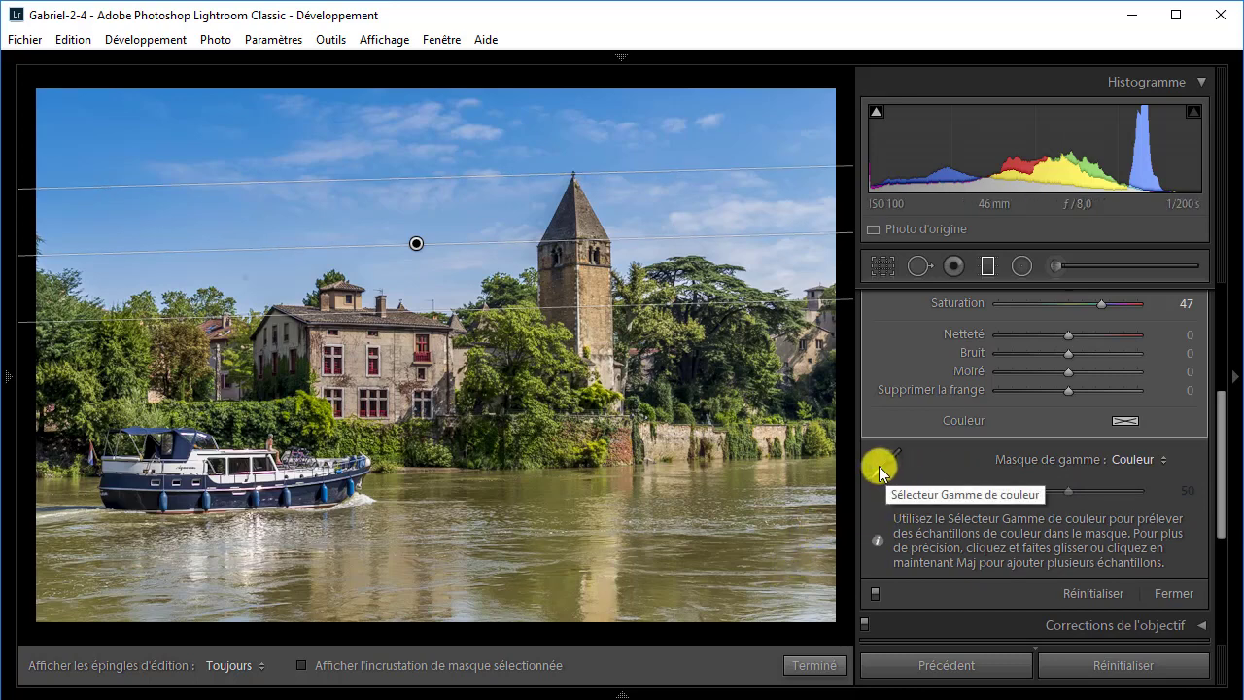
click(882, 466)
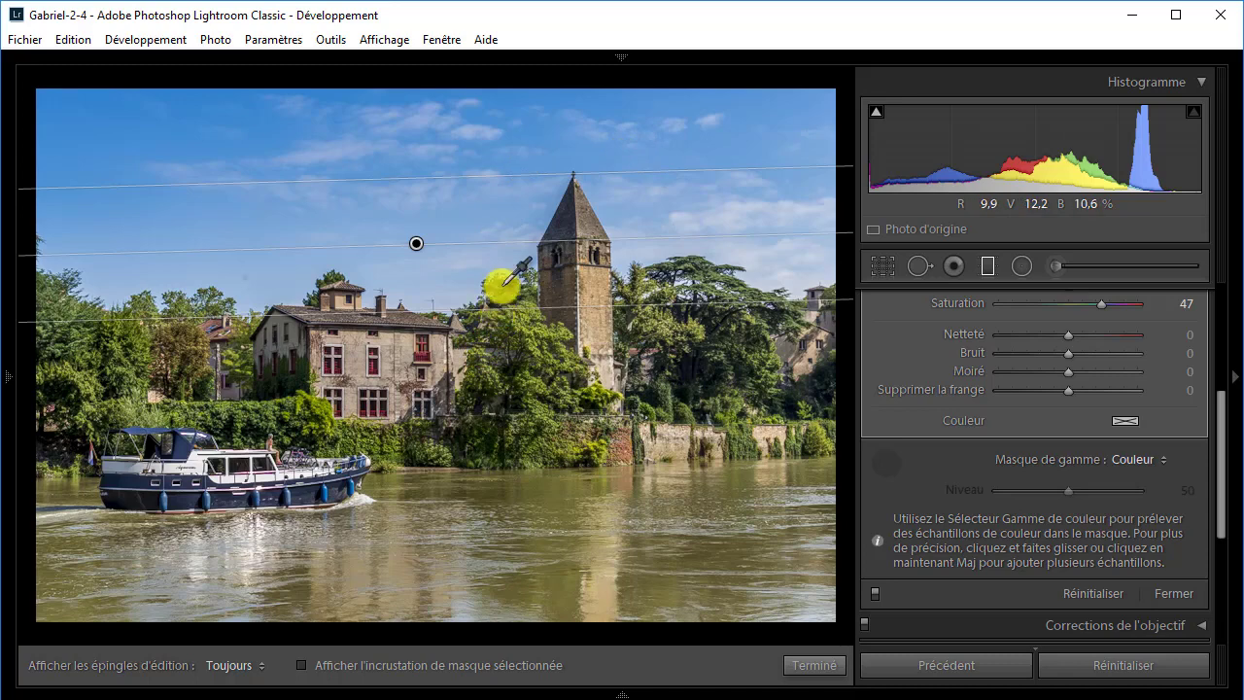
click(570, 155)
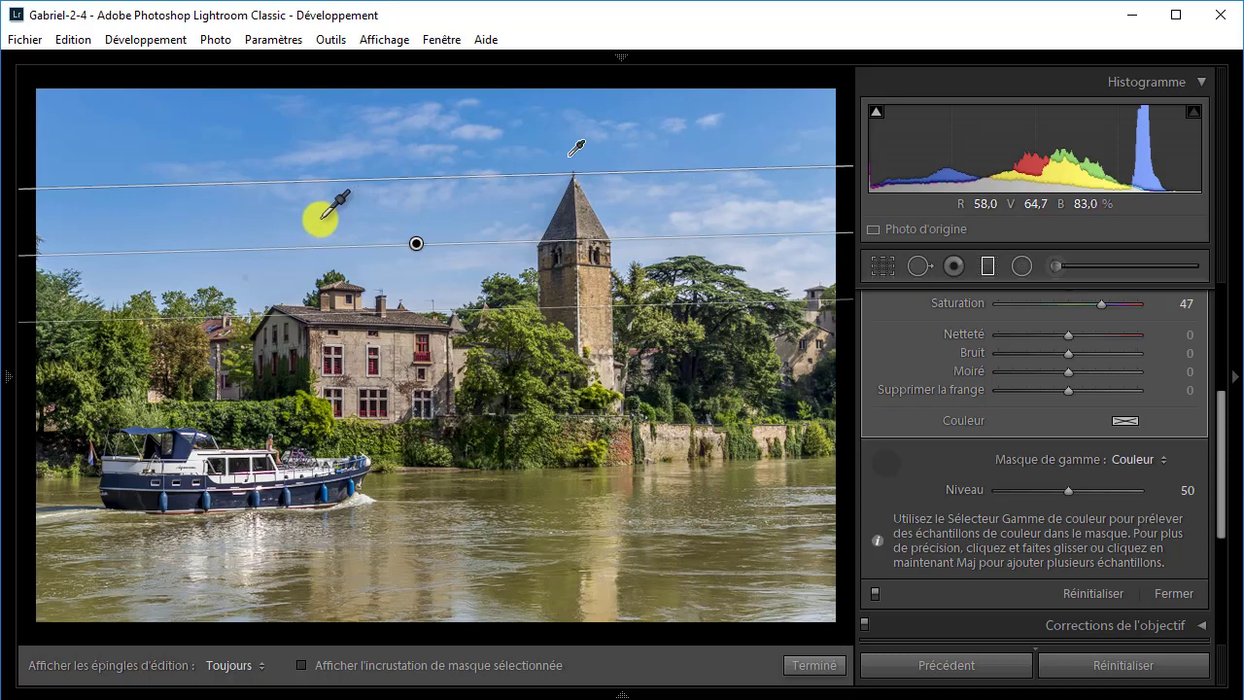
key(shift)
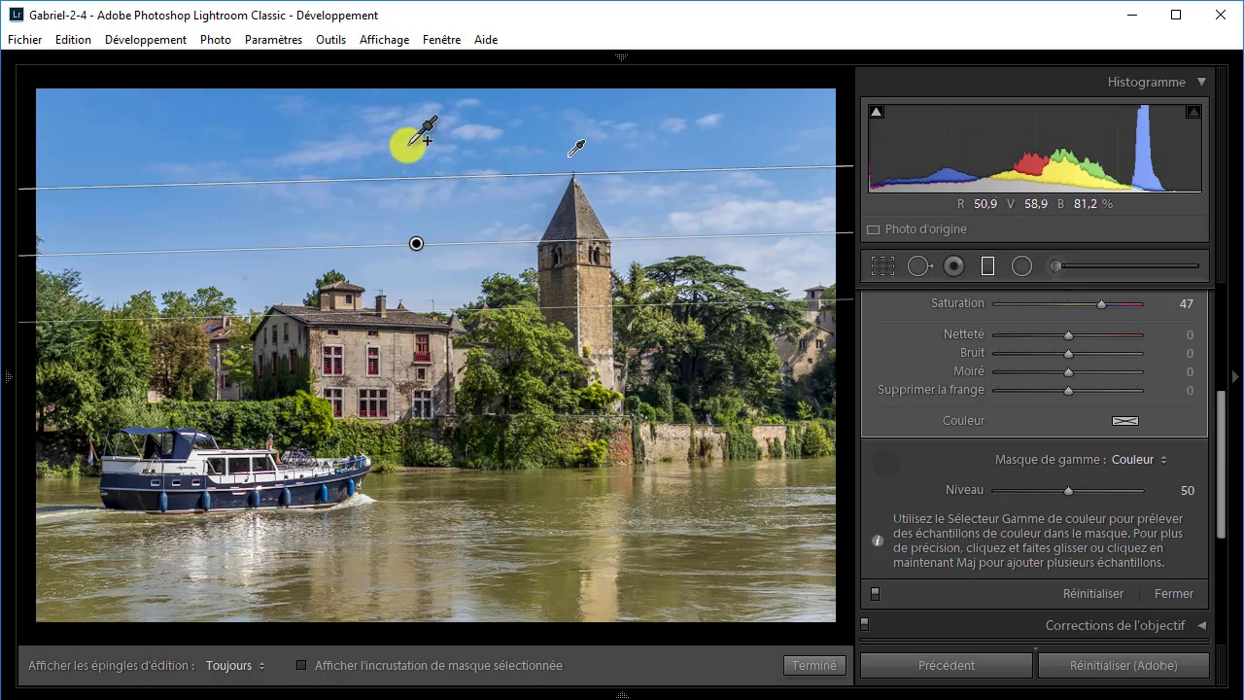
shift+click(335, 154)
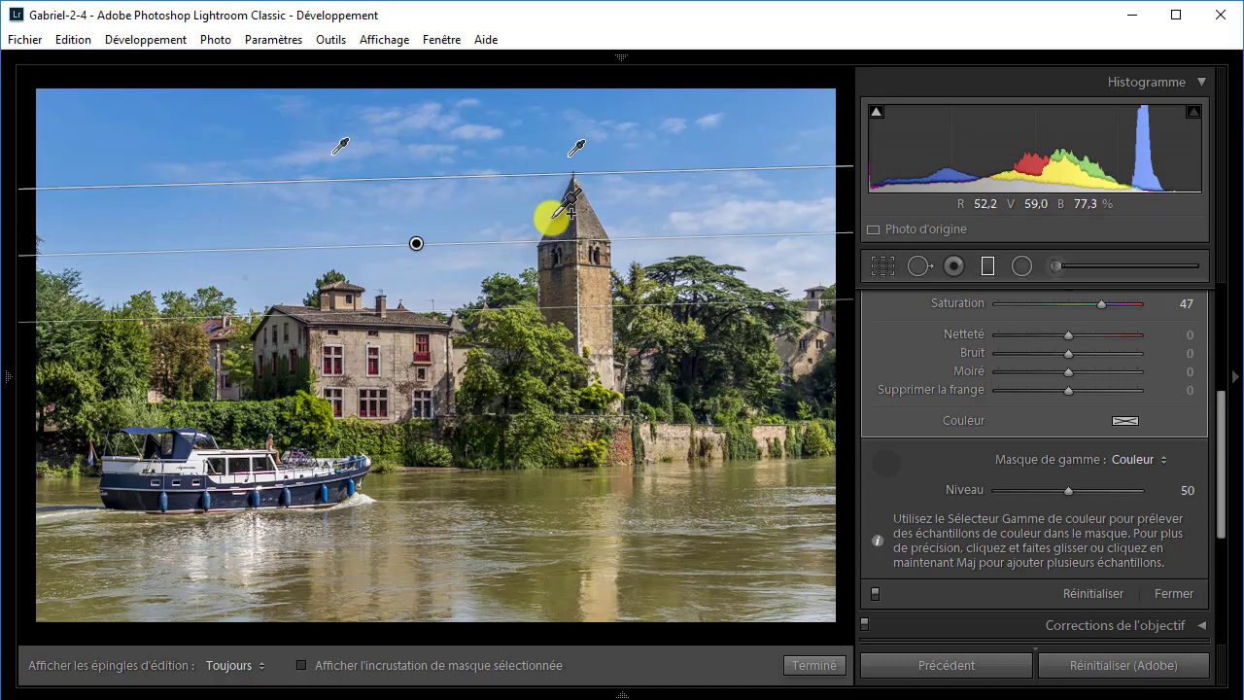
click(805, 189)
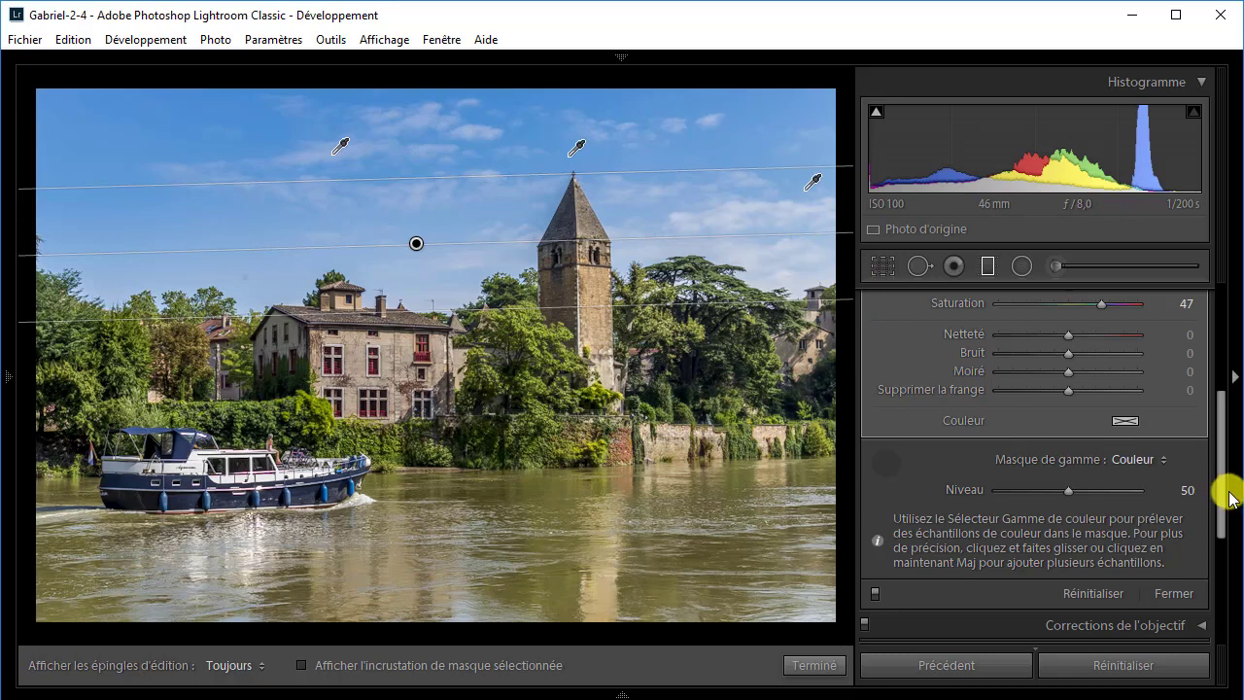
Set the filter's Clarté to 43 and Correction du voile to 8, and finish the graduated filter.
drag(1222, 486, 1222, 382)
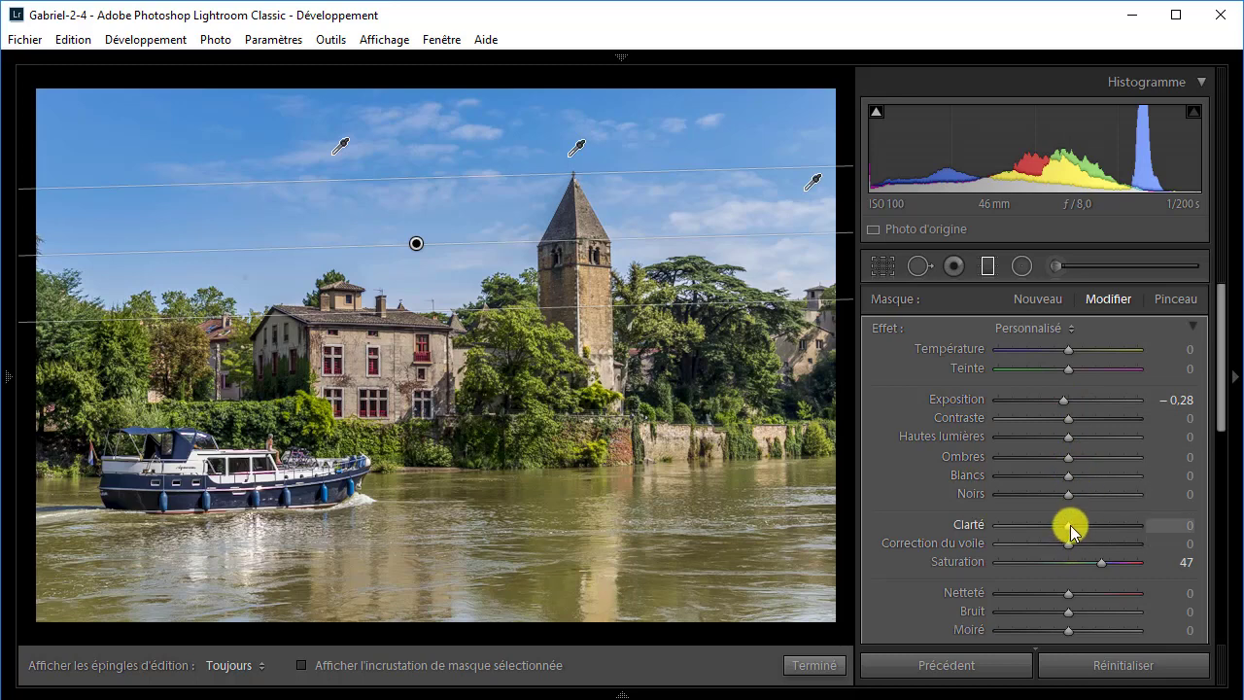
drag(1070, 525, 1100, 527)
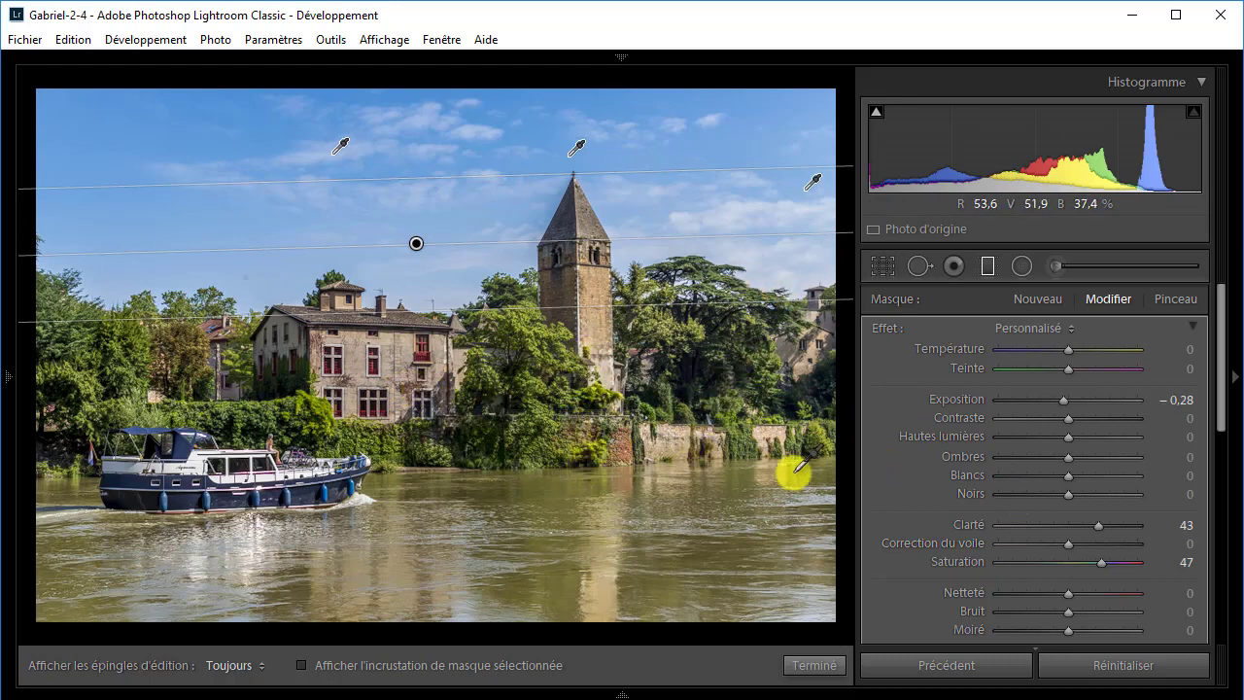
drag(1067, 546, 1073, 543)
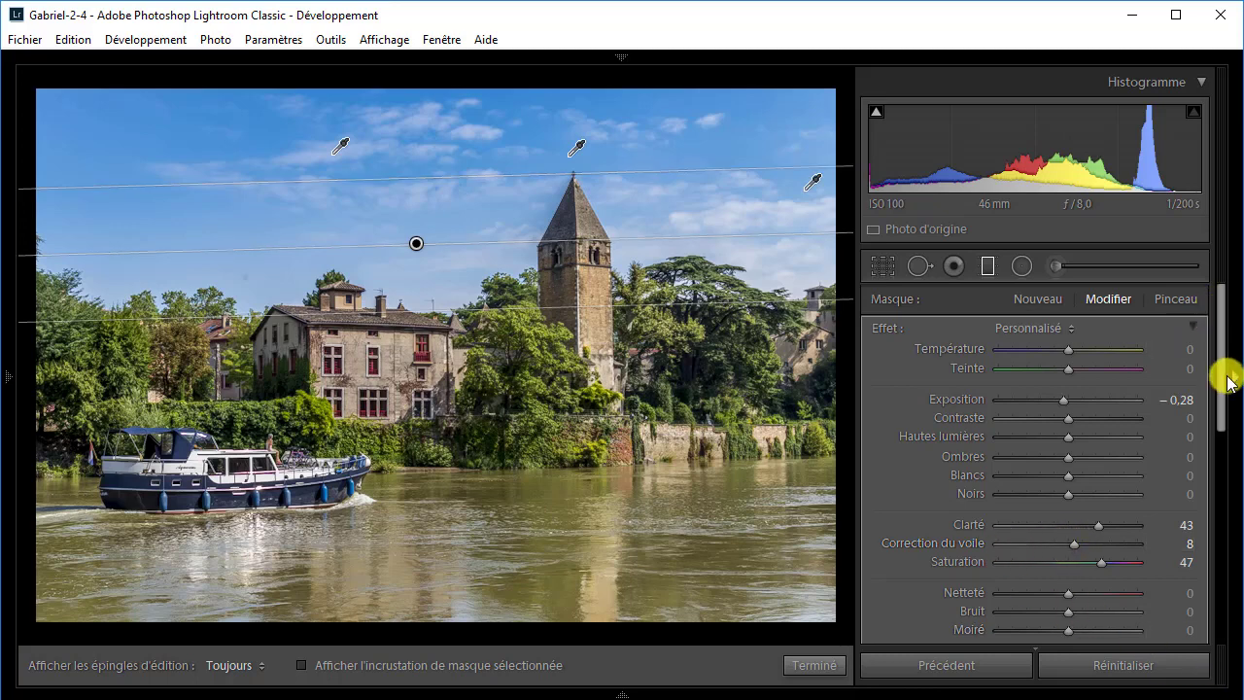
drag(1223, 399, 1210, 523)
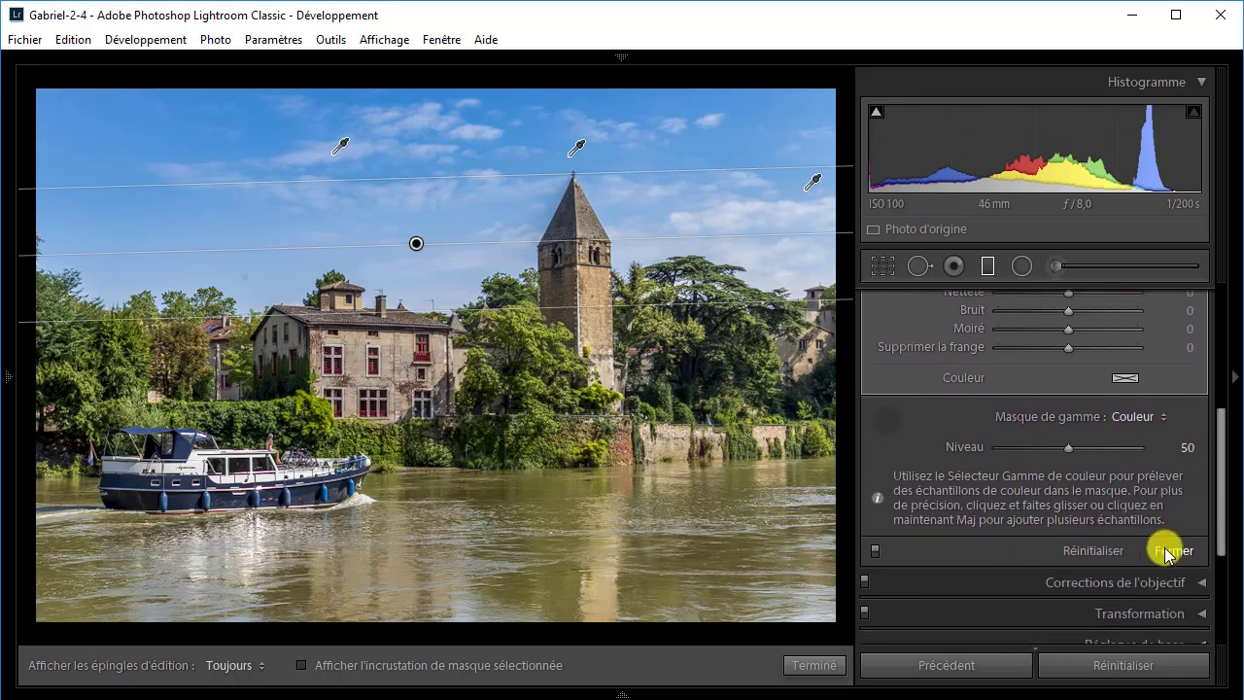
click(822, 668)
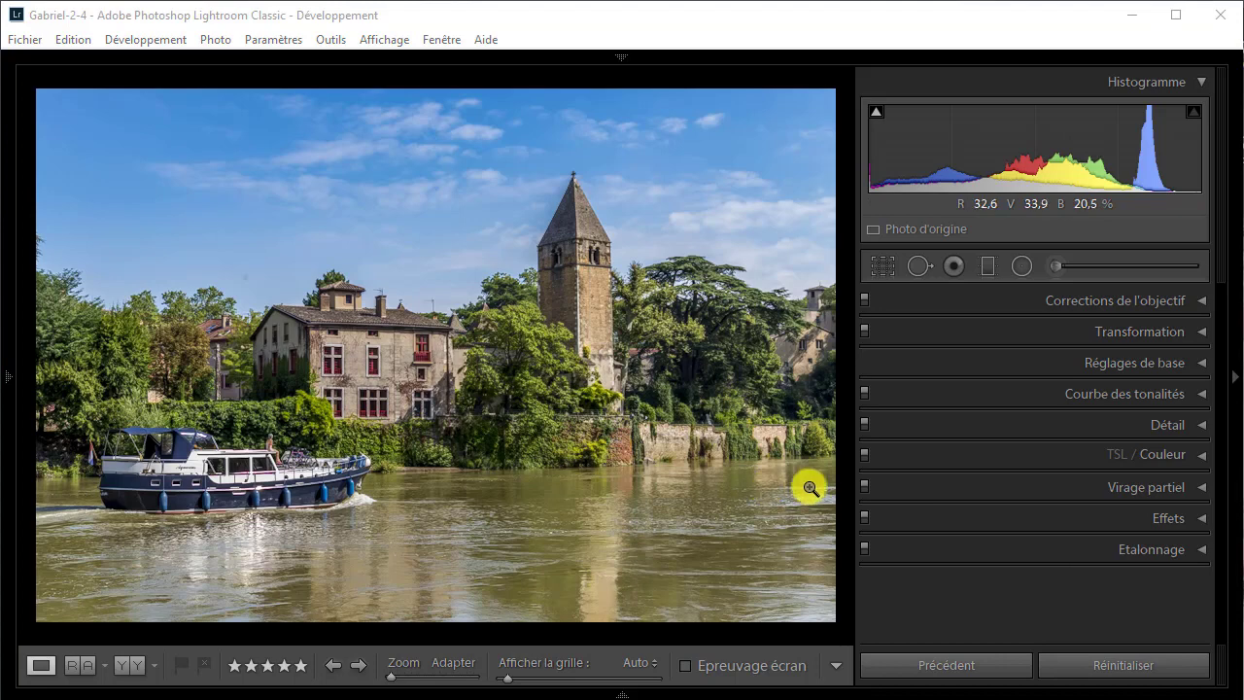
Set Correction du voile to +52 in the basic settings of the last photo in the filmstrip.
click(1203, 363)
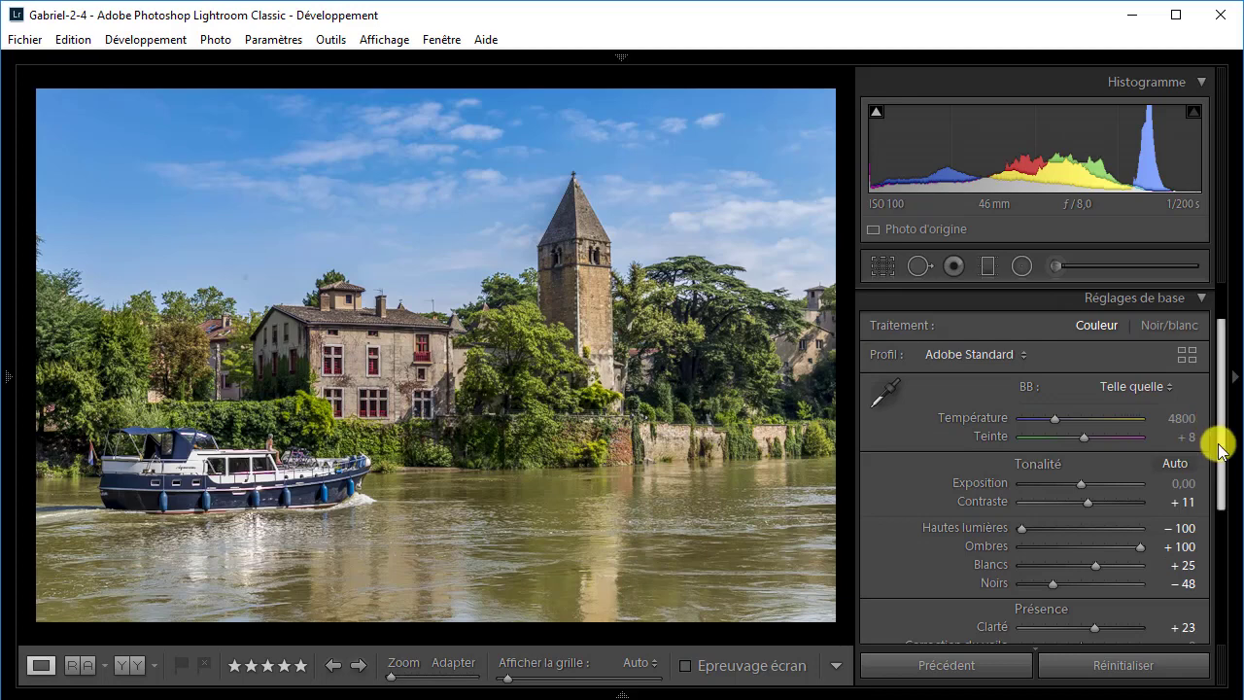
drag(1220, 453, 1222, 513)
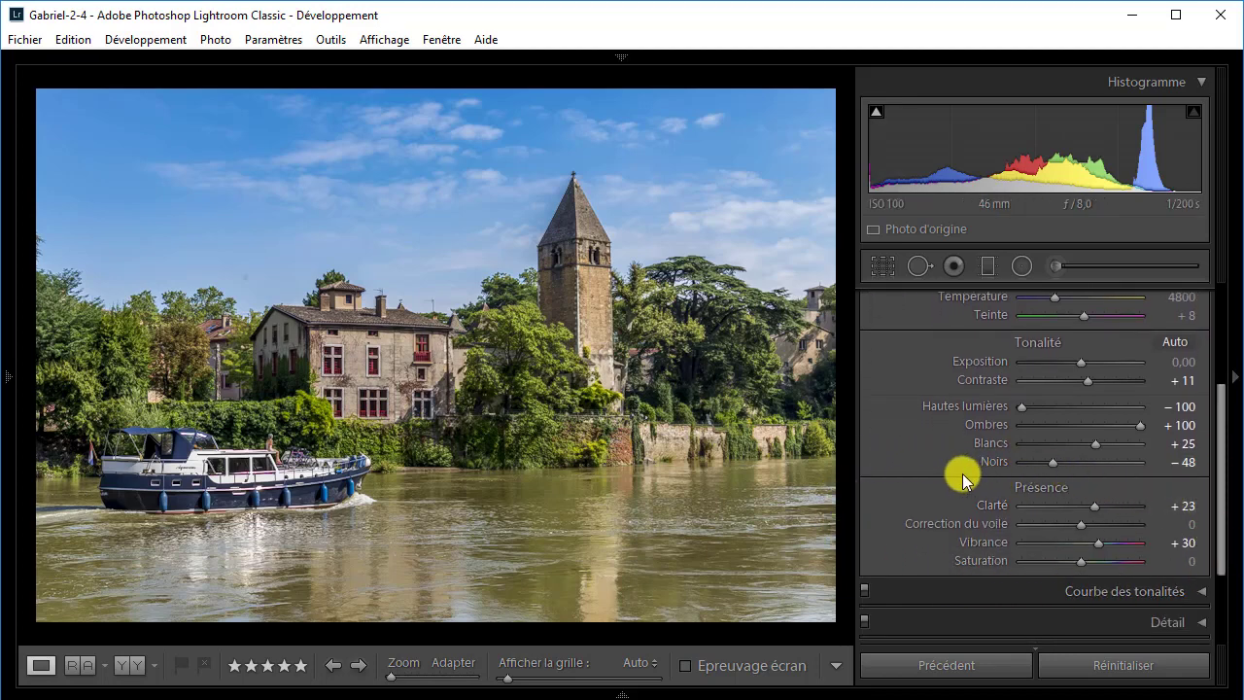
click(1077, 526)
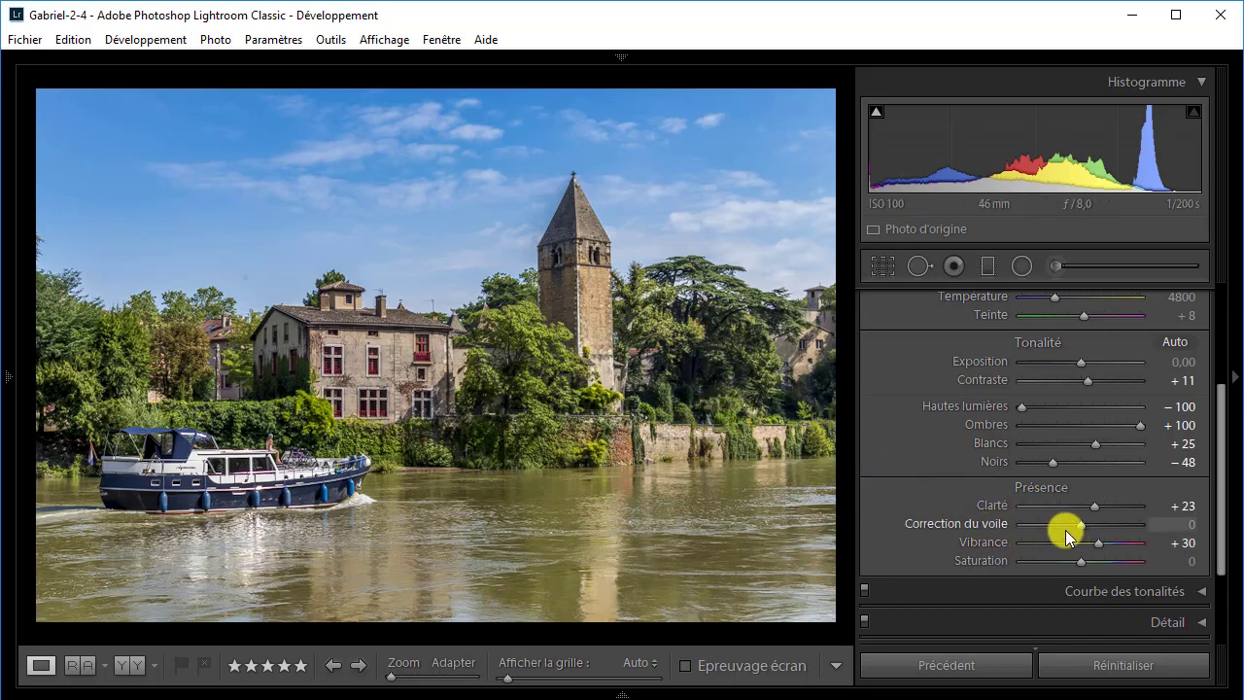
mouse_move(620, 693)
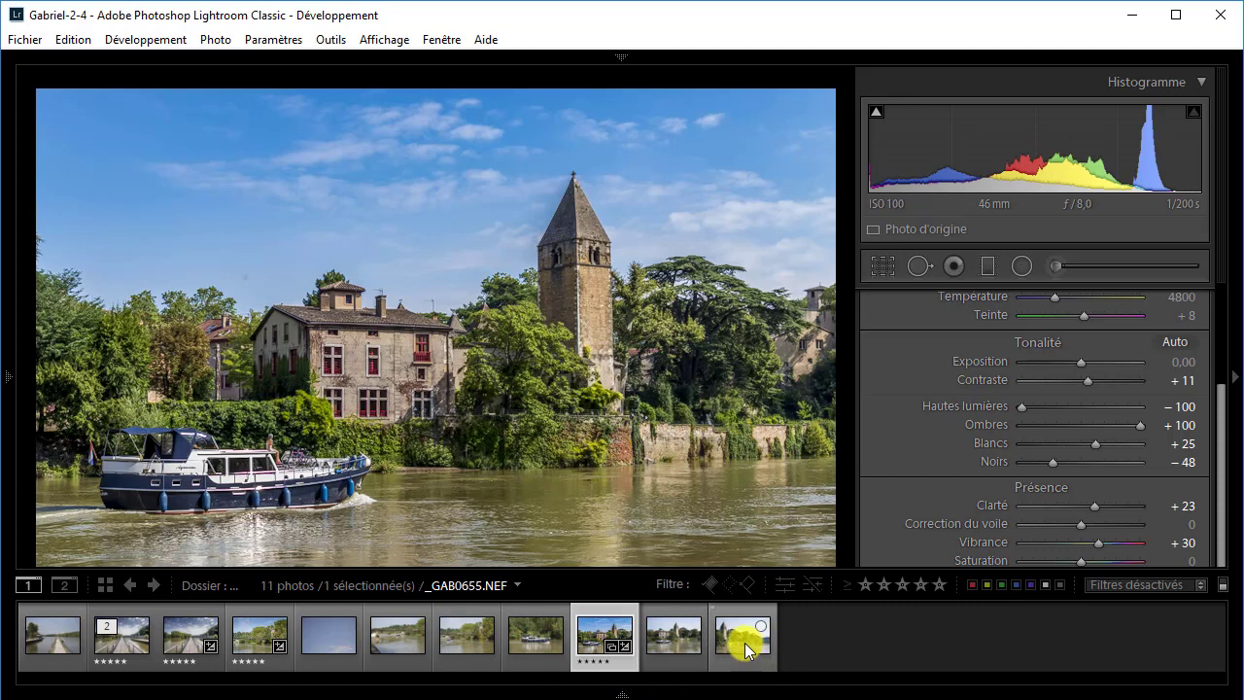
click(745, 644)
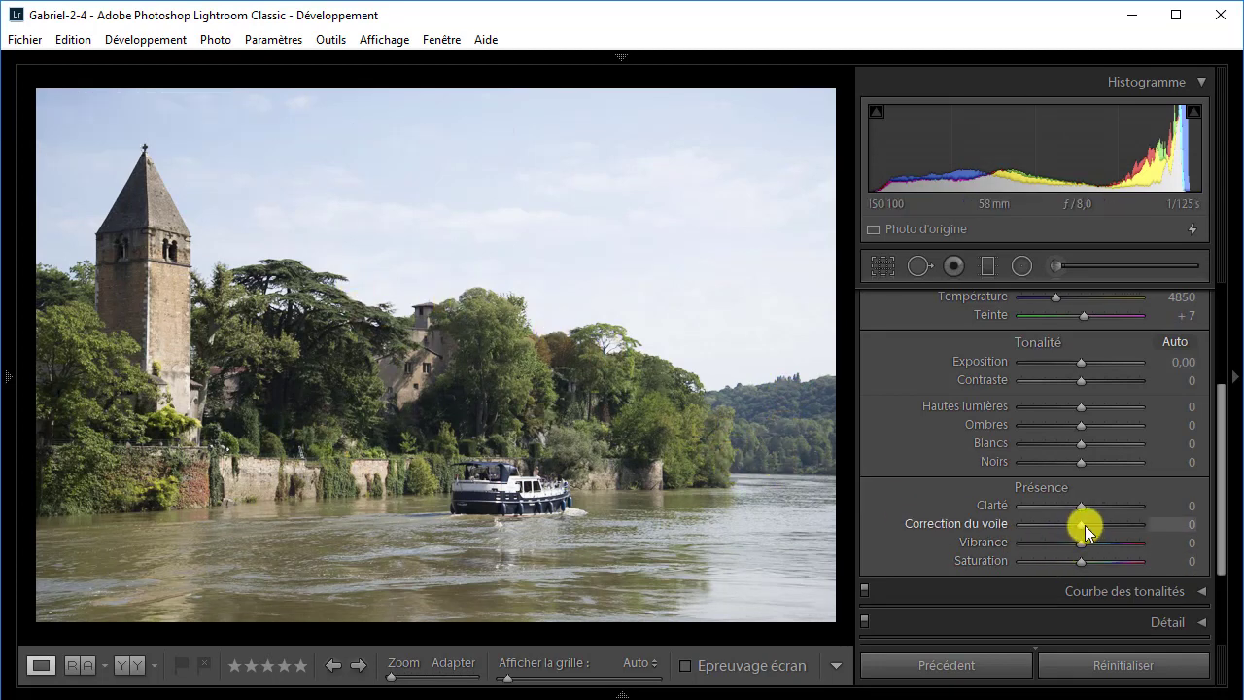
drag(1080, 525, 1112, 524)
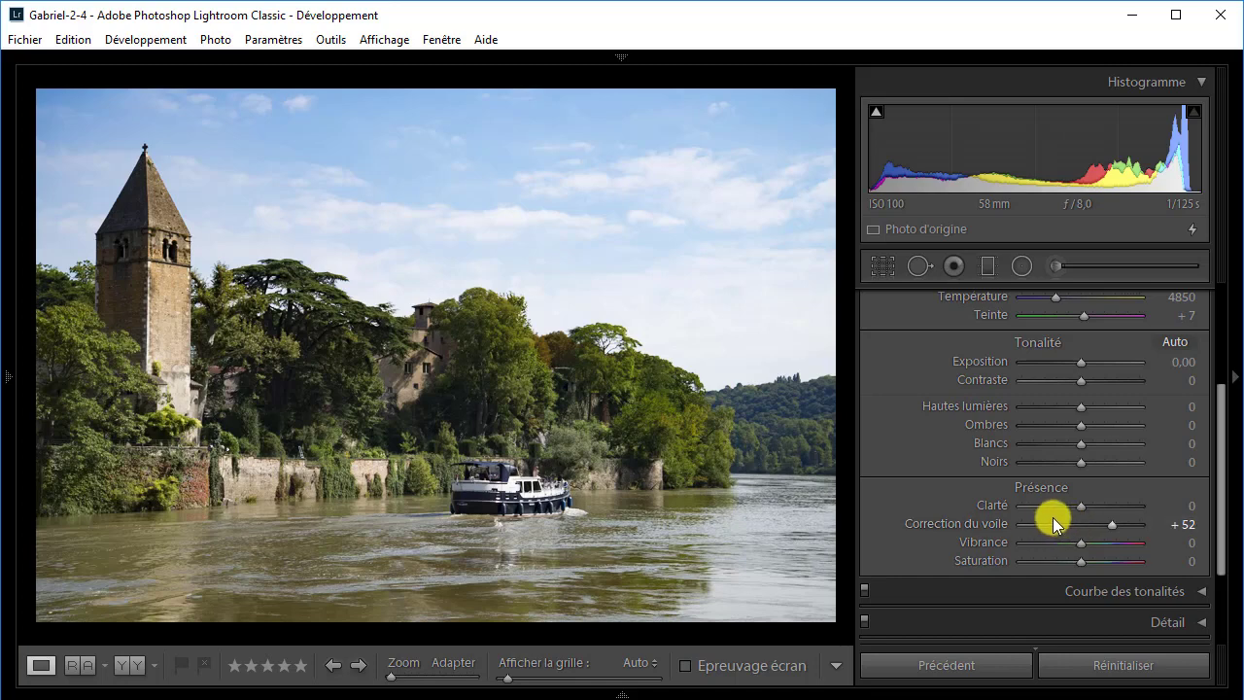
Return to the five-star photo of the house and tower, and examine the sky beside the house roof at 1:1.
mouse_move(632, 694)
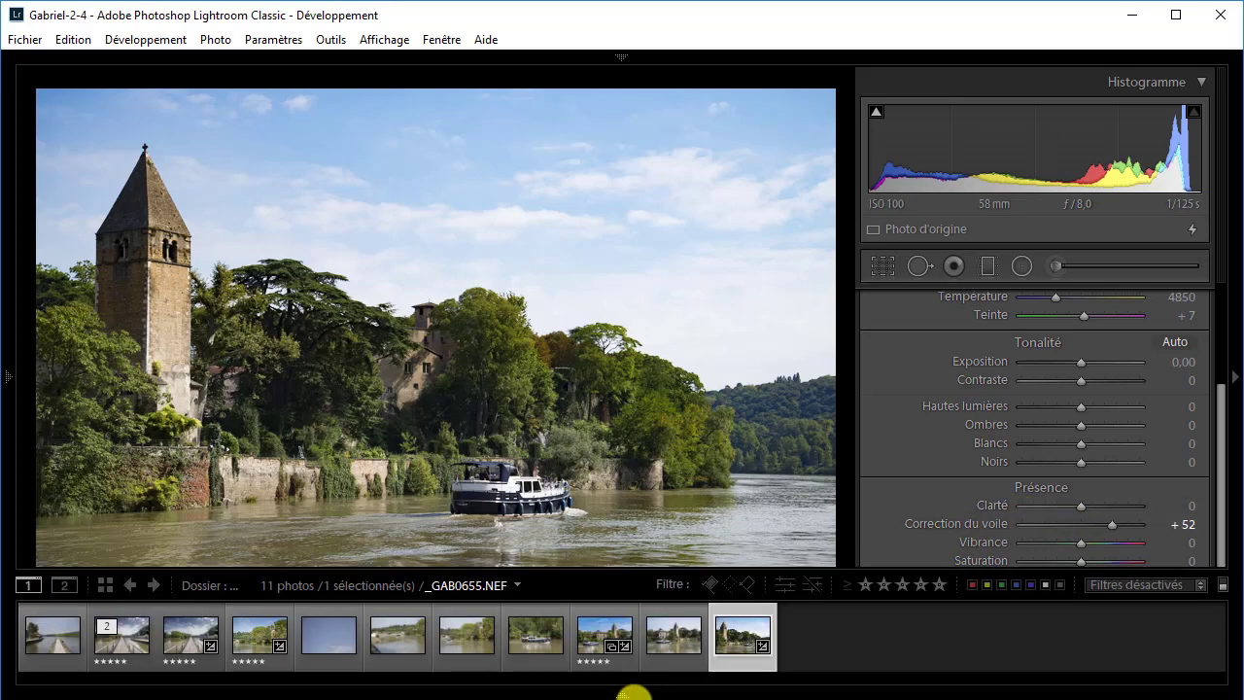
click(603, 645)
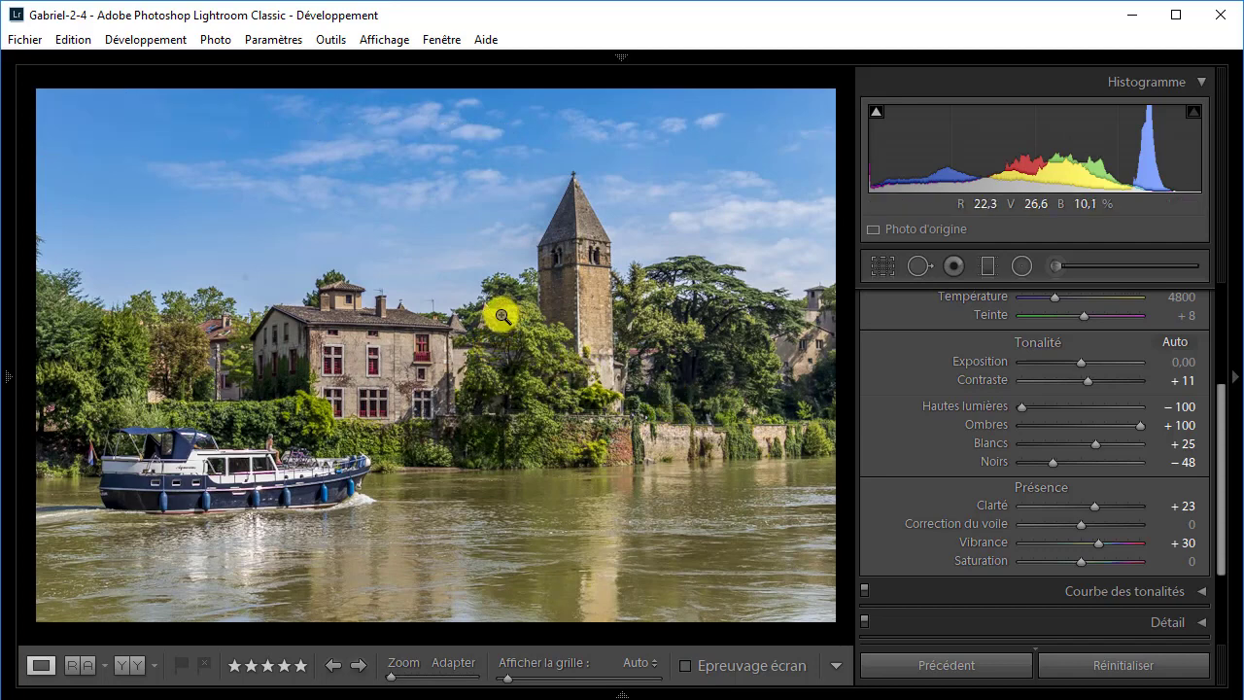
click(256, 282)
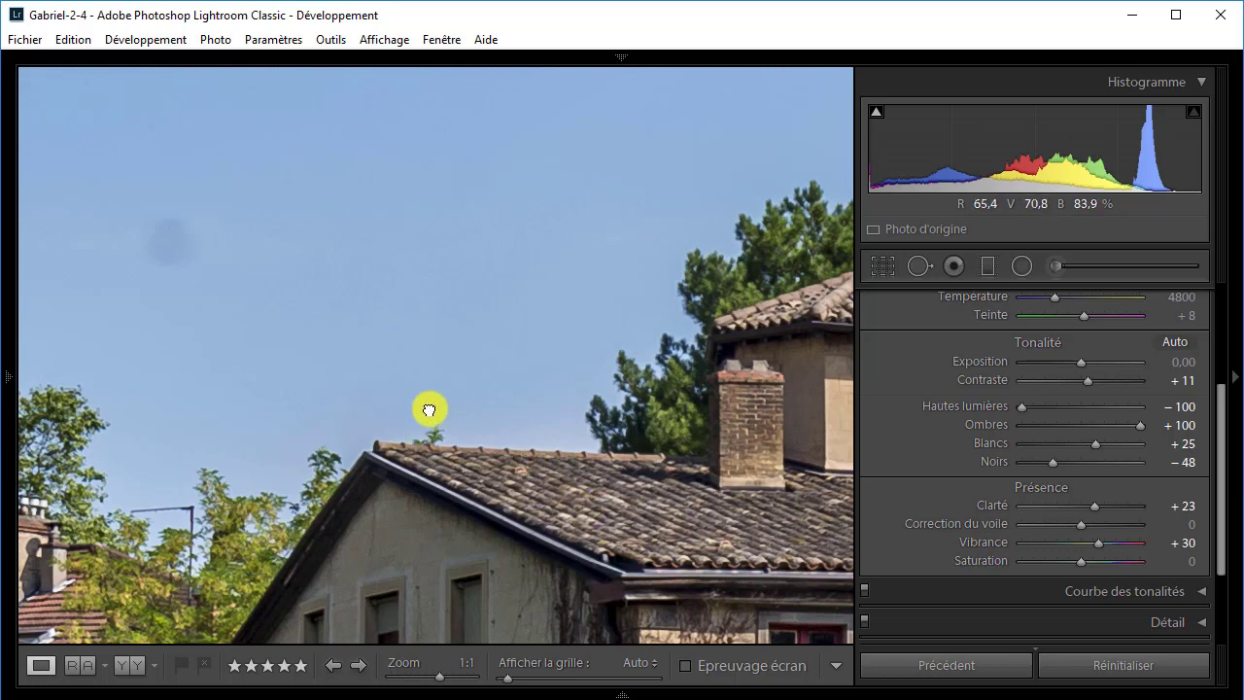
Inspect the sky at 1:1 for dust spots from the roof up to the photo's corner, and return to the fitted view.
drag(339, 357, 692, 513)
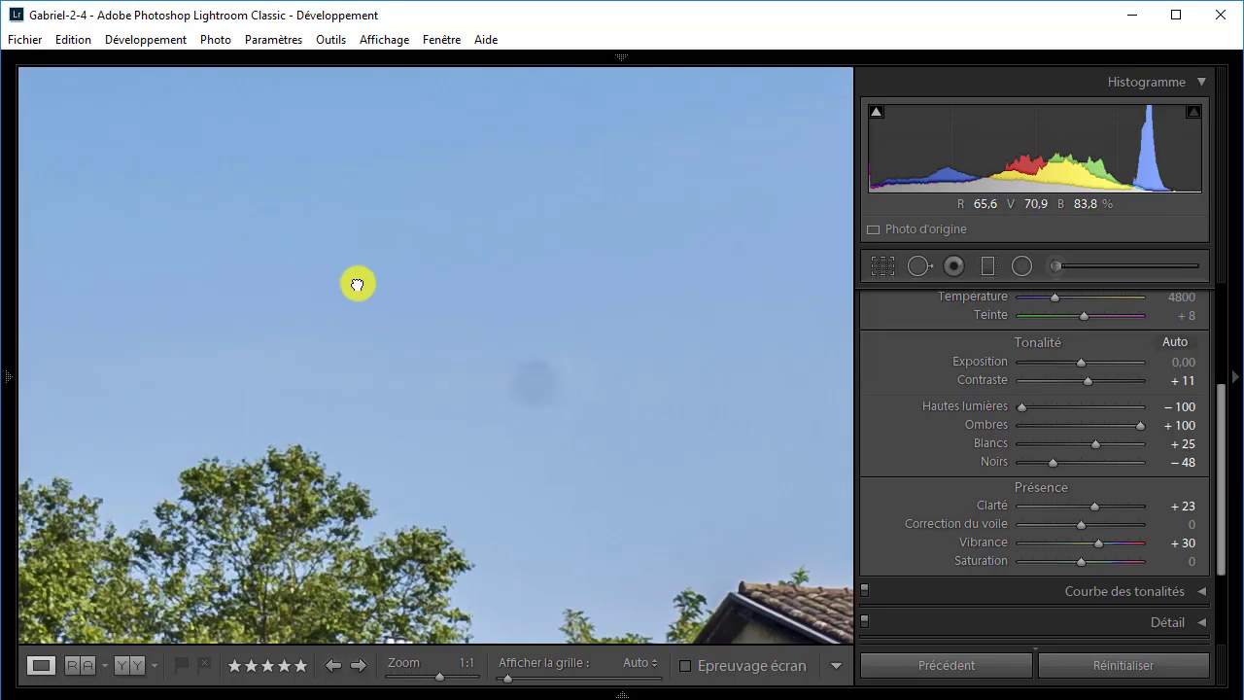
drag(356, 283, 628, 417)
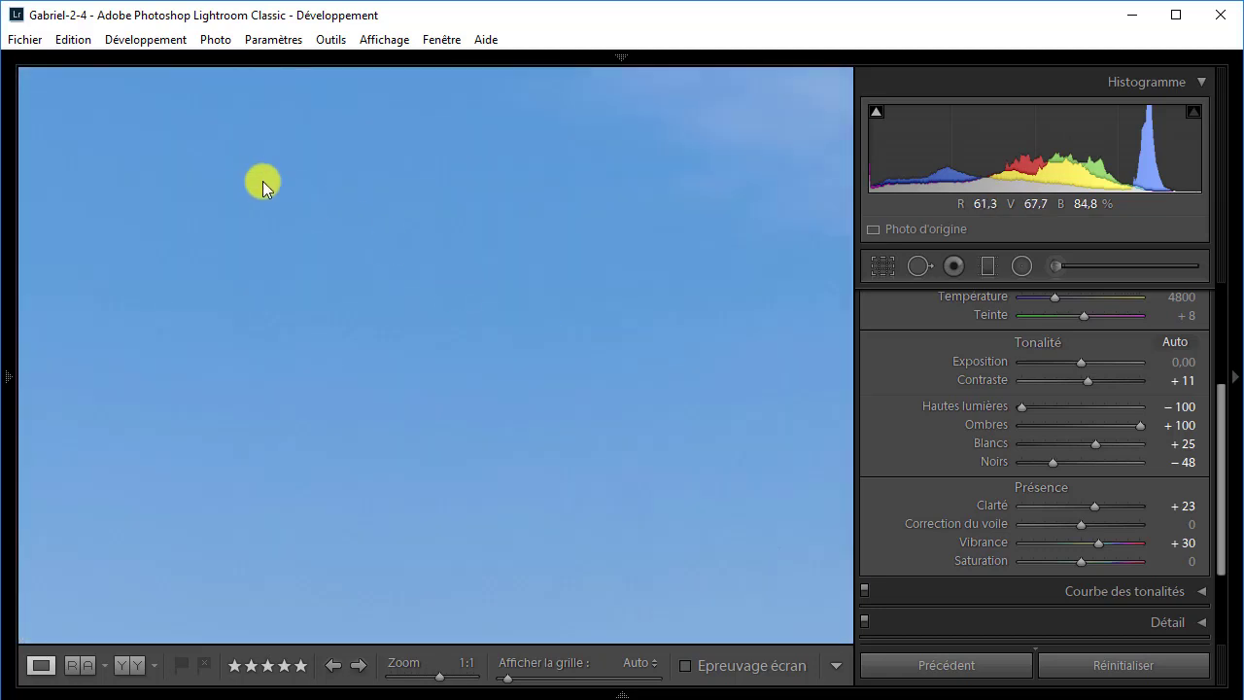
drag(263, 183, 588, 340)
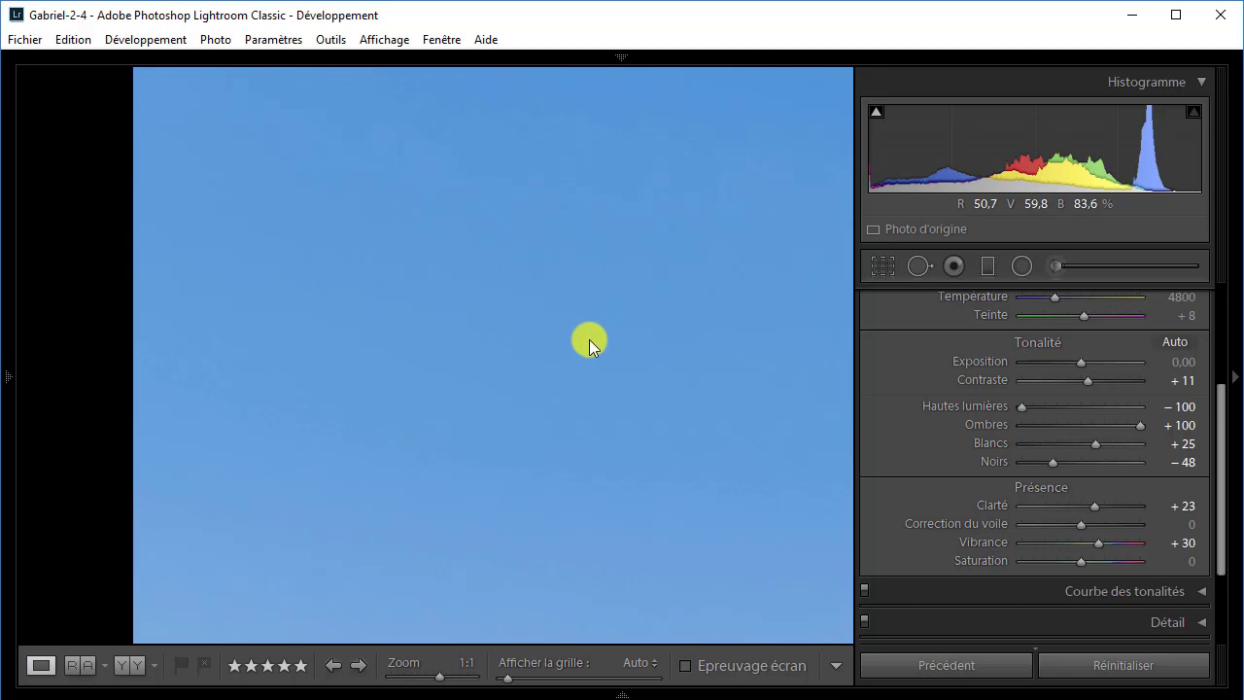
drag(477, 283, 344, 207)
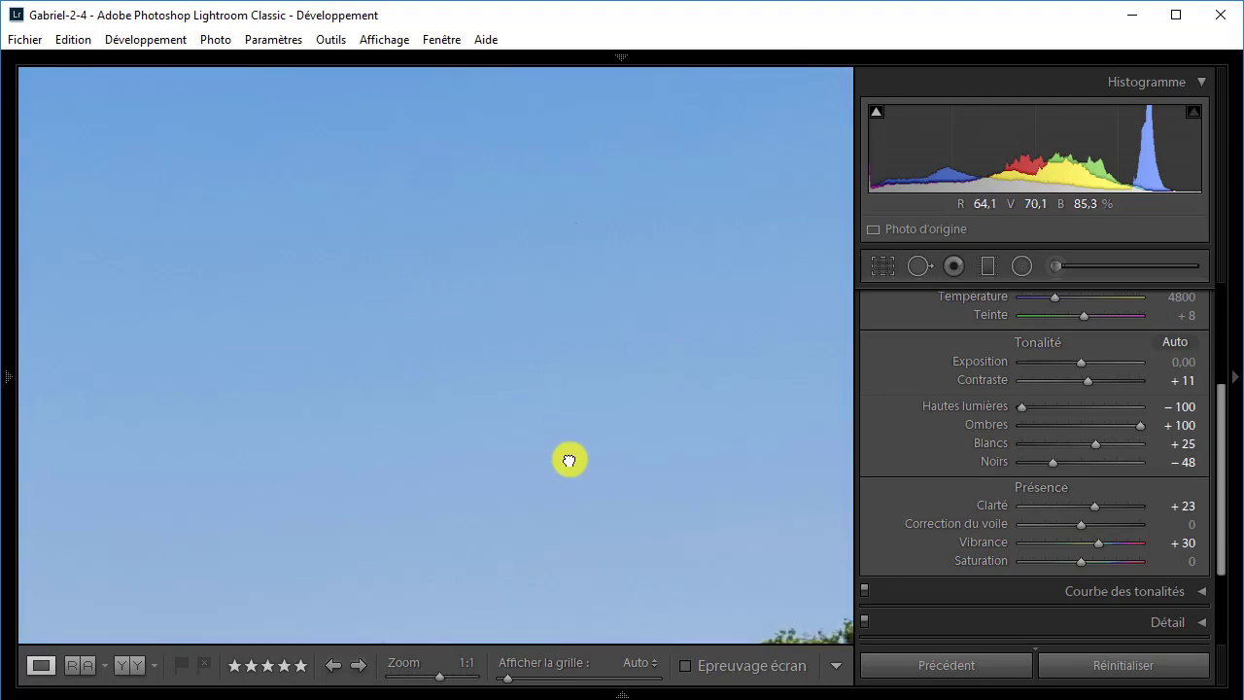
drag(567, 457, 577, 328)
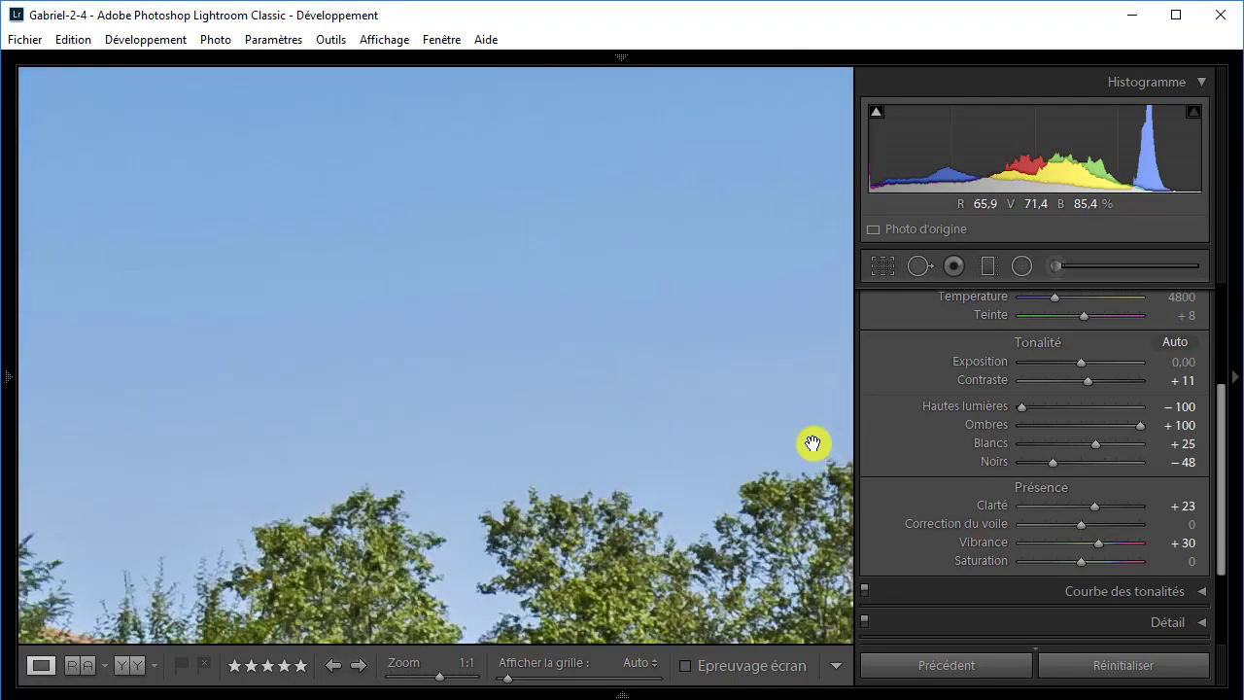
click(511, 329)
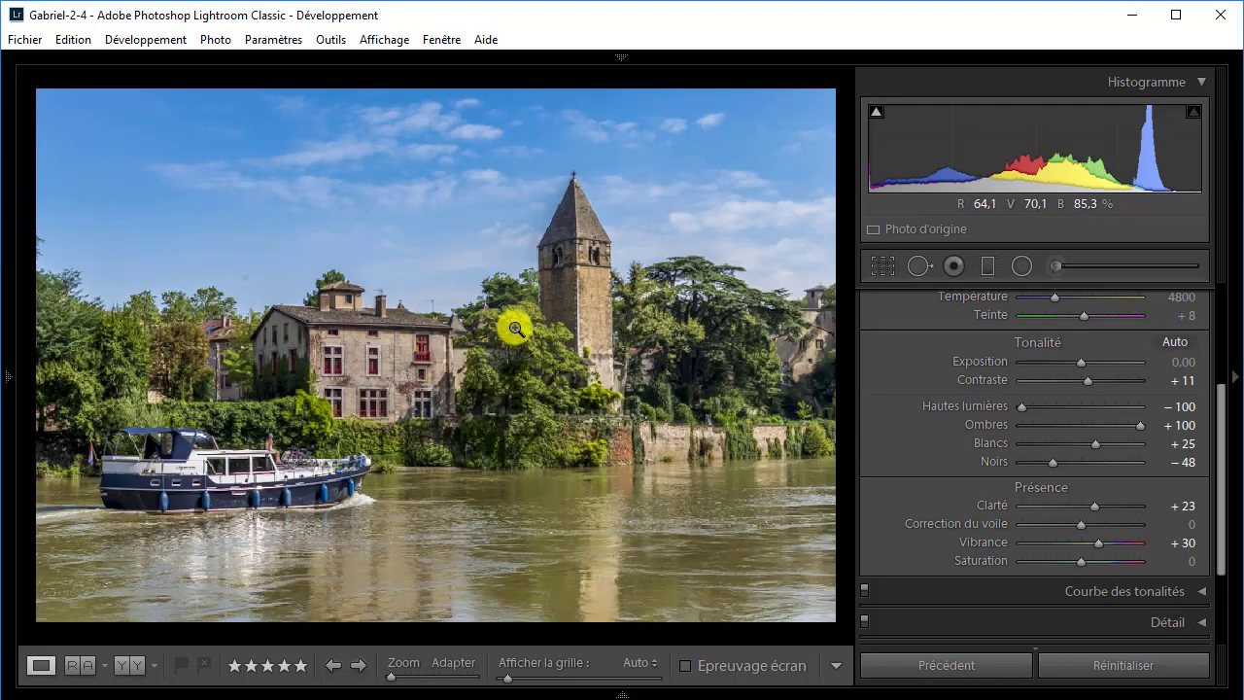
Remove the dark dust spot in the sky near the house roof with Suppression des défauts in Dupliquer mode, Contour progressif 78.
click(248, 282)
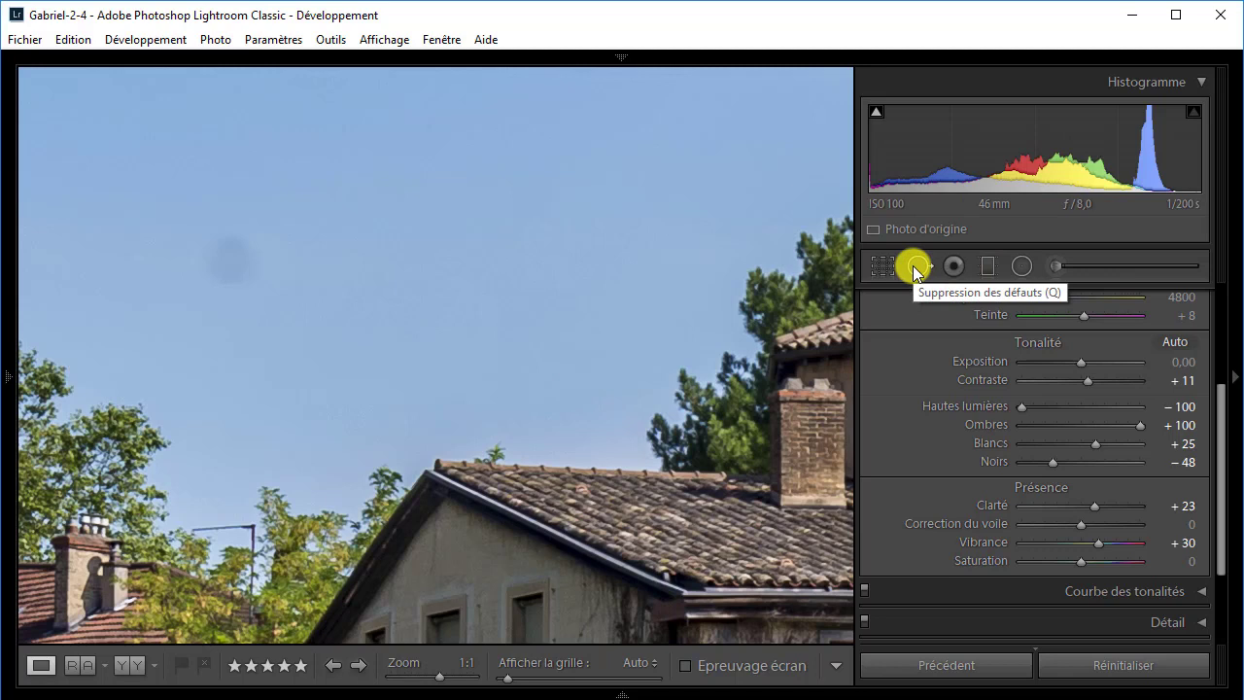
click(915, 268)
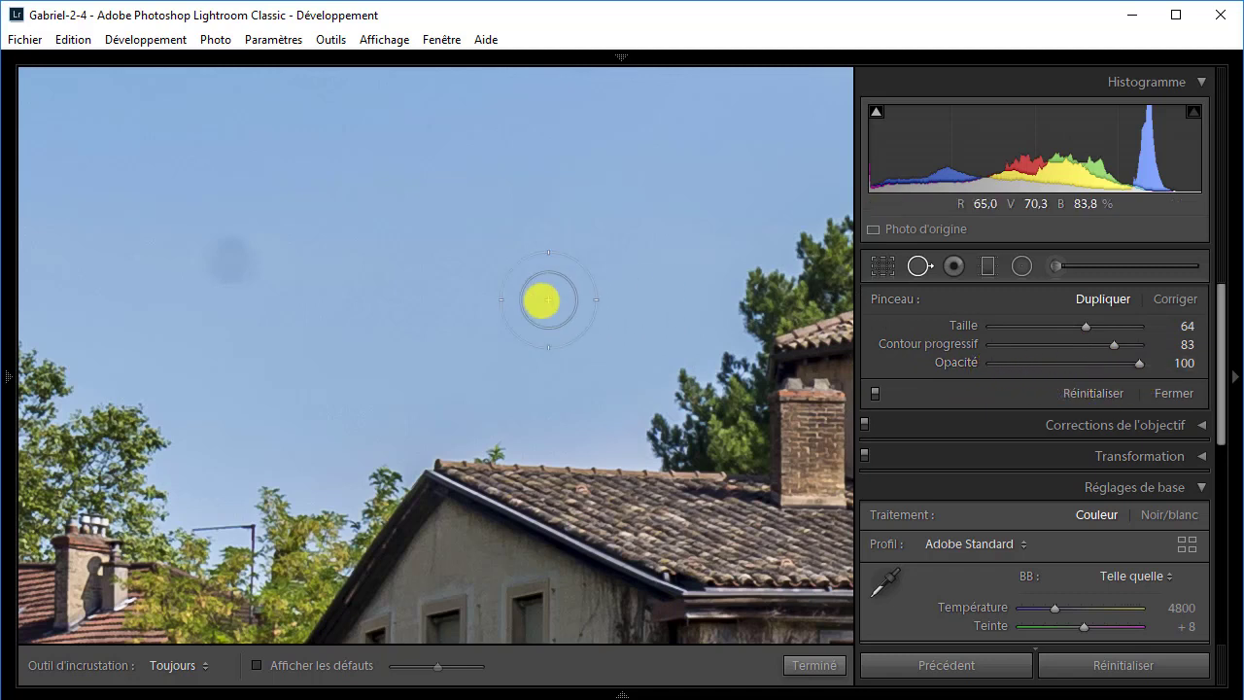
scroll(452, 307, down, 5)
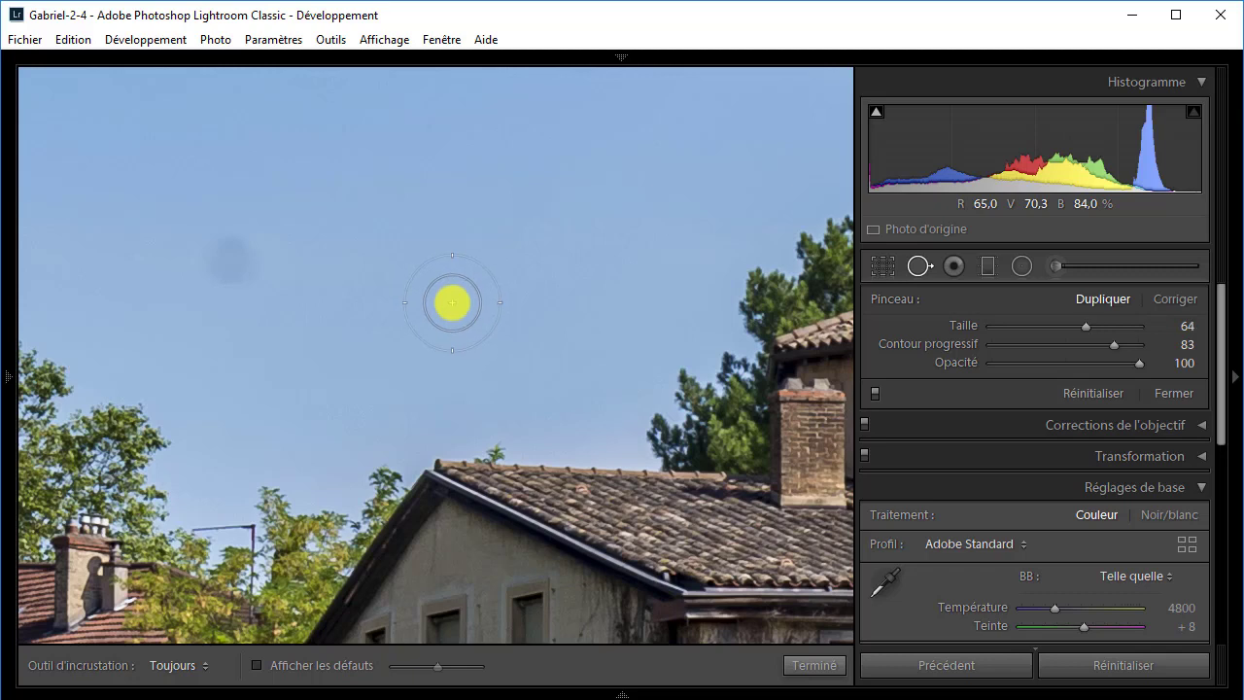
scroll(452, 302, up, 4)
scroll(450, 303, up, 3)
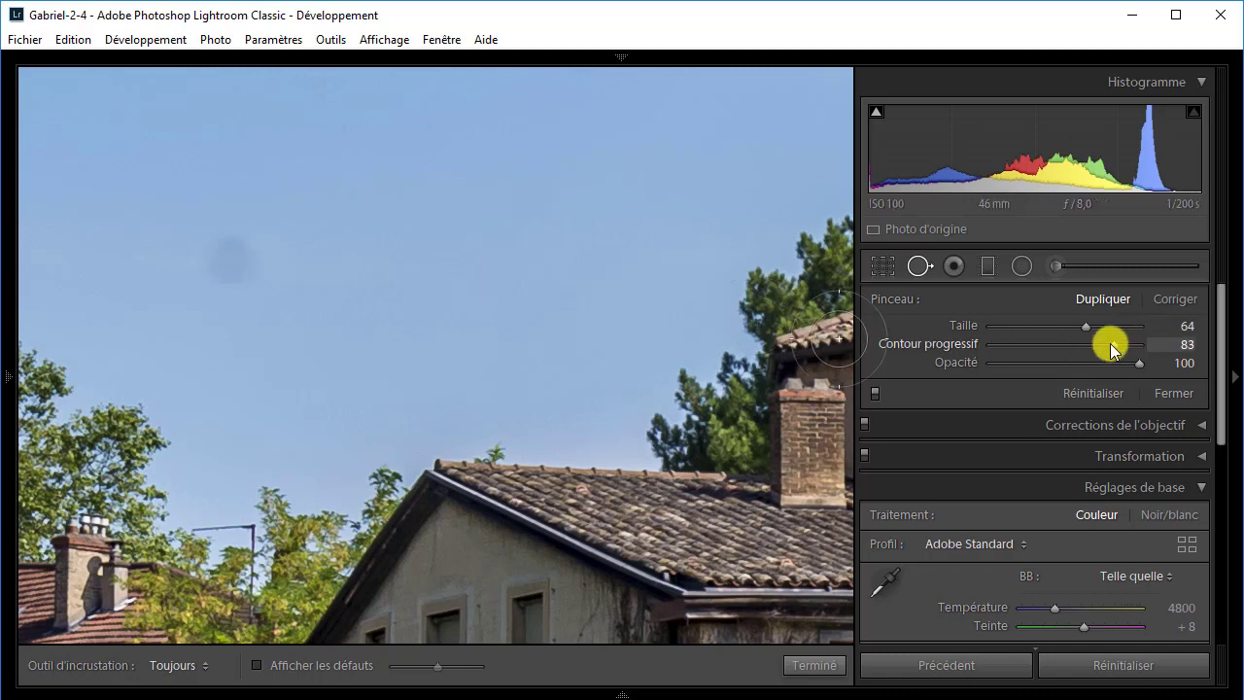
mouse_move(1114, 350)
mouse_down()
mouse_move(1086, 349)
mouse_move(1104, 348)
mouse_up()
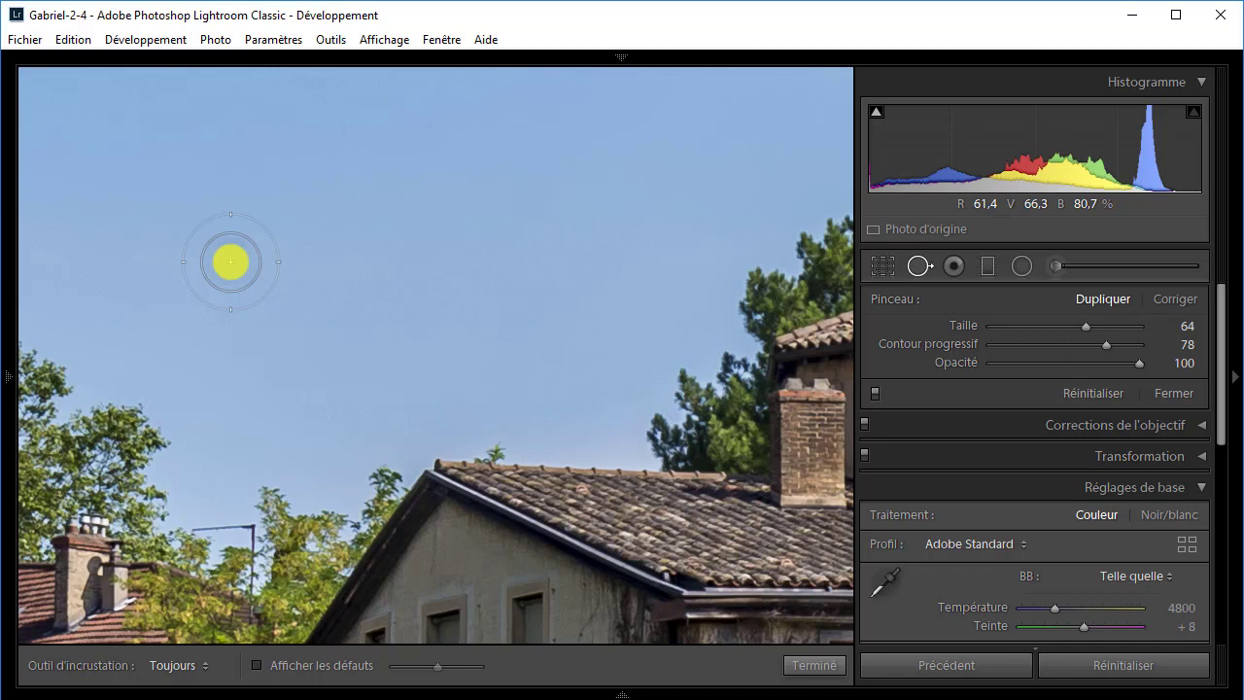
click(230, 261)
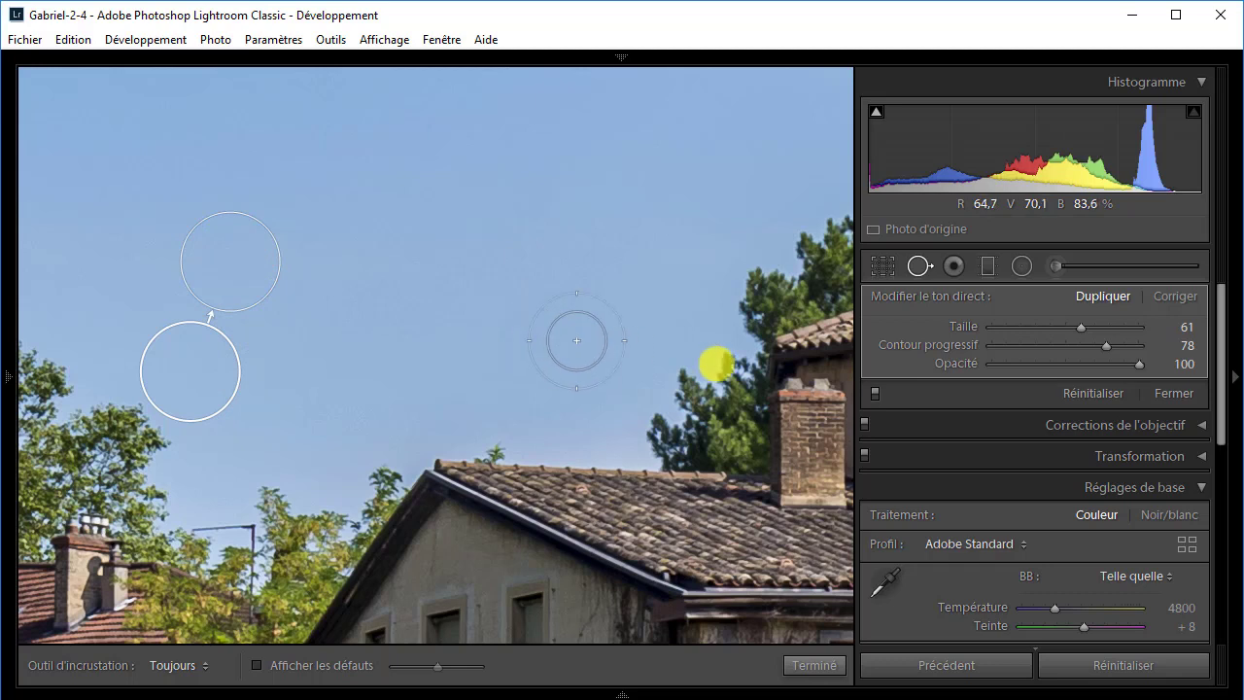
click(1191, 395)
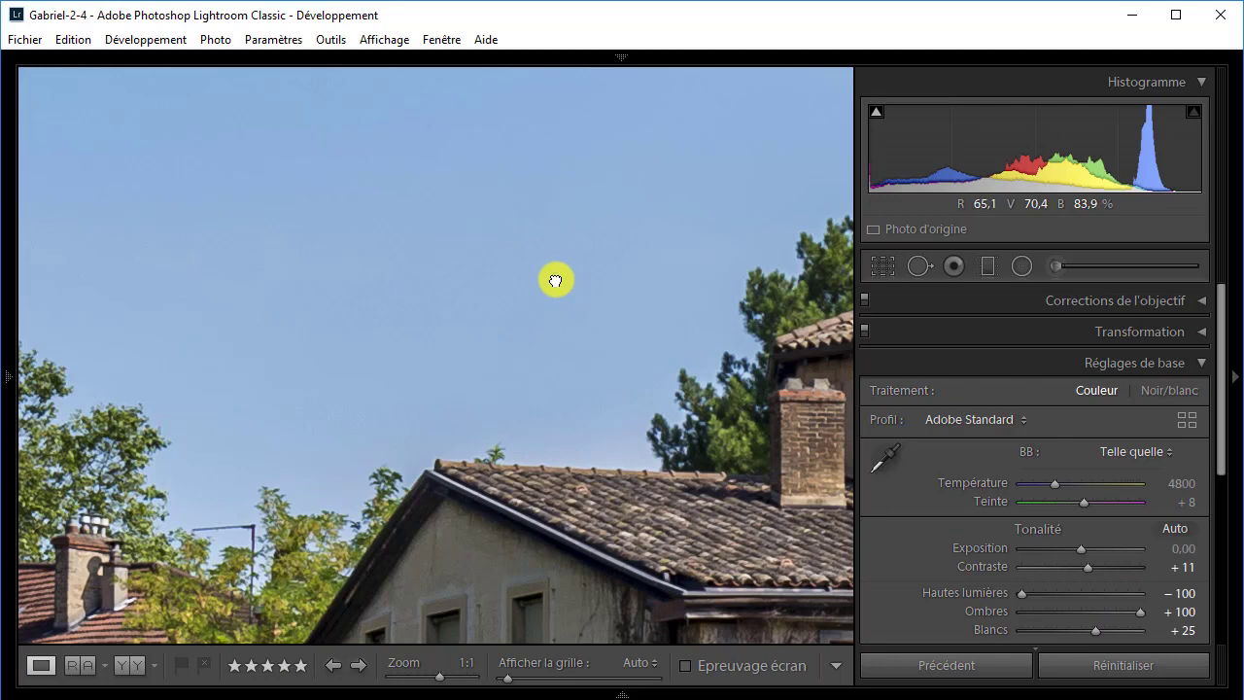
click(555, 281)
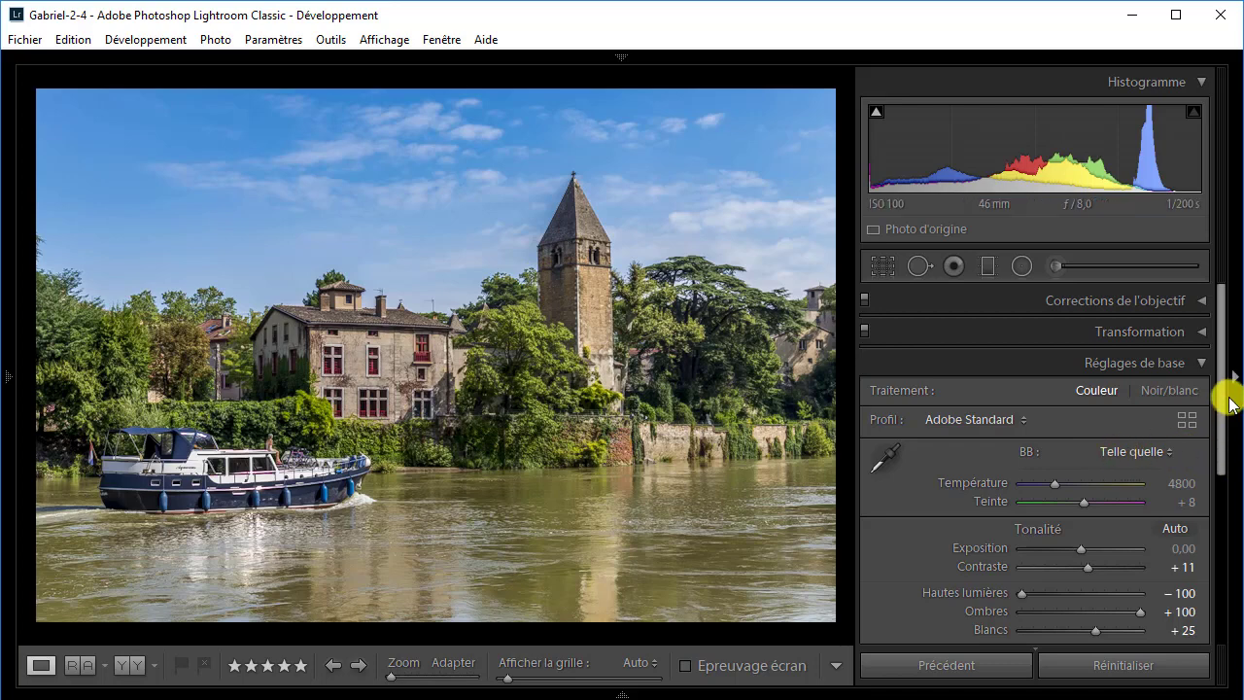
Darken the photo's edges with a post-crop vignette in the Priorité des hautes lumières style, setting Gain to -10.
click(1203, 364)
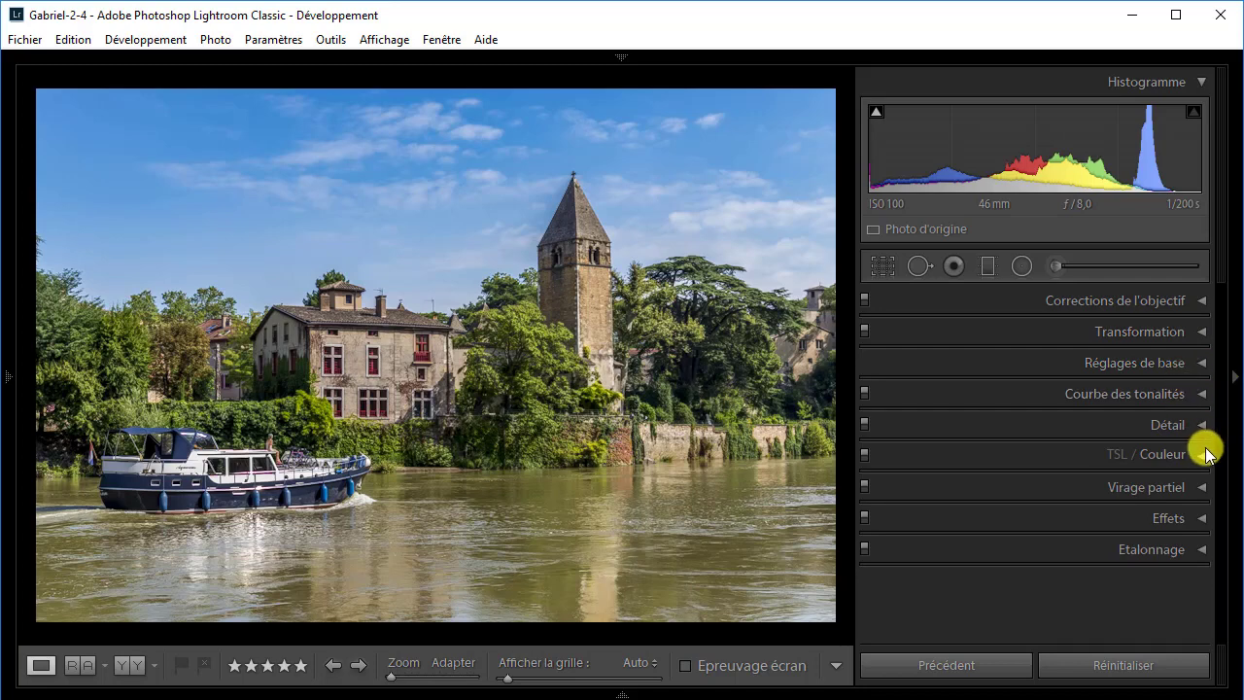
click(1203, 523)
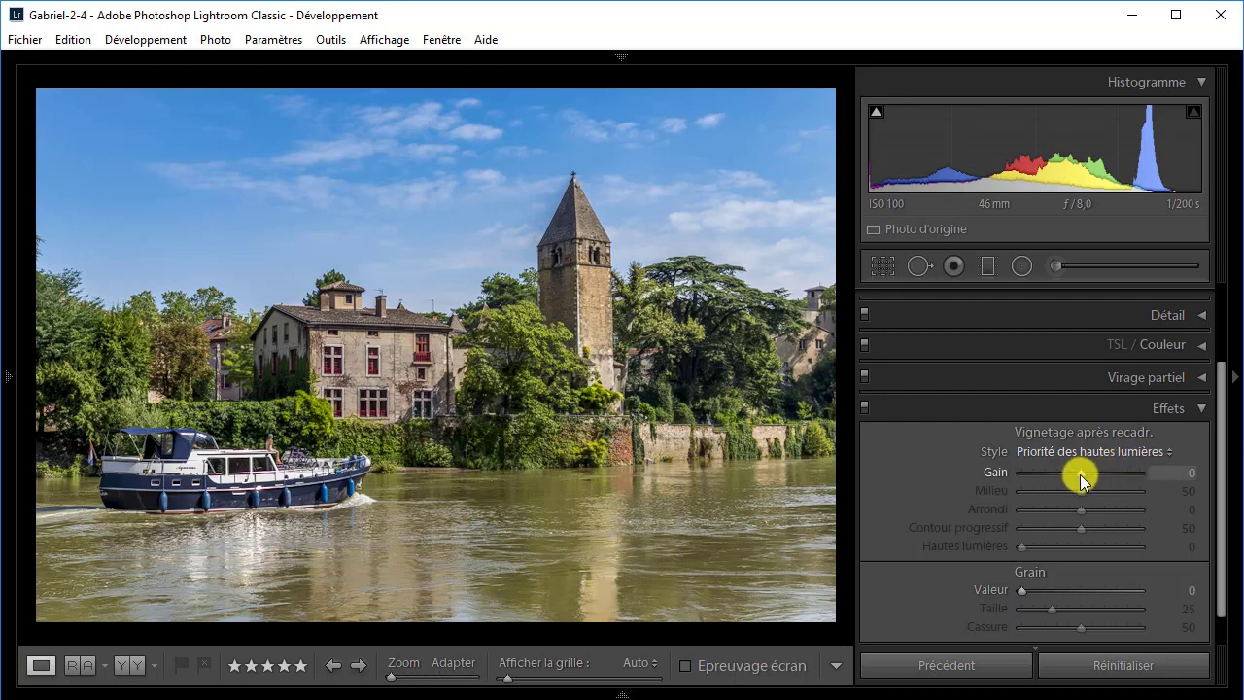
drag(1080, 474, 1094, 478)
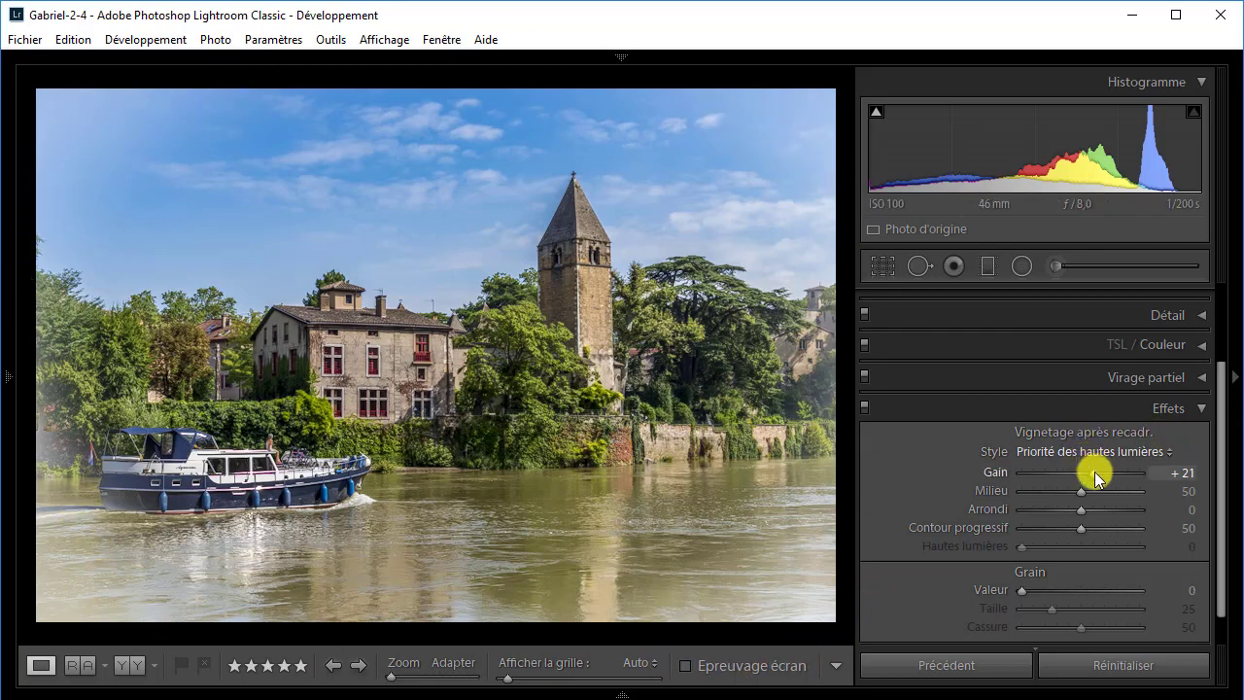
mouse_move(1094, 472)
mouse_down()
mouse_move(1056, 476)
mouse_move(1077, 471)
mouse_up()
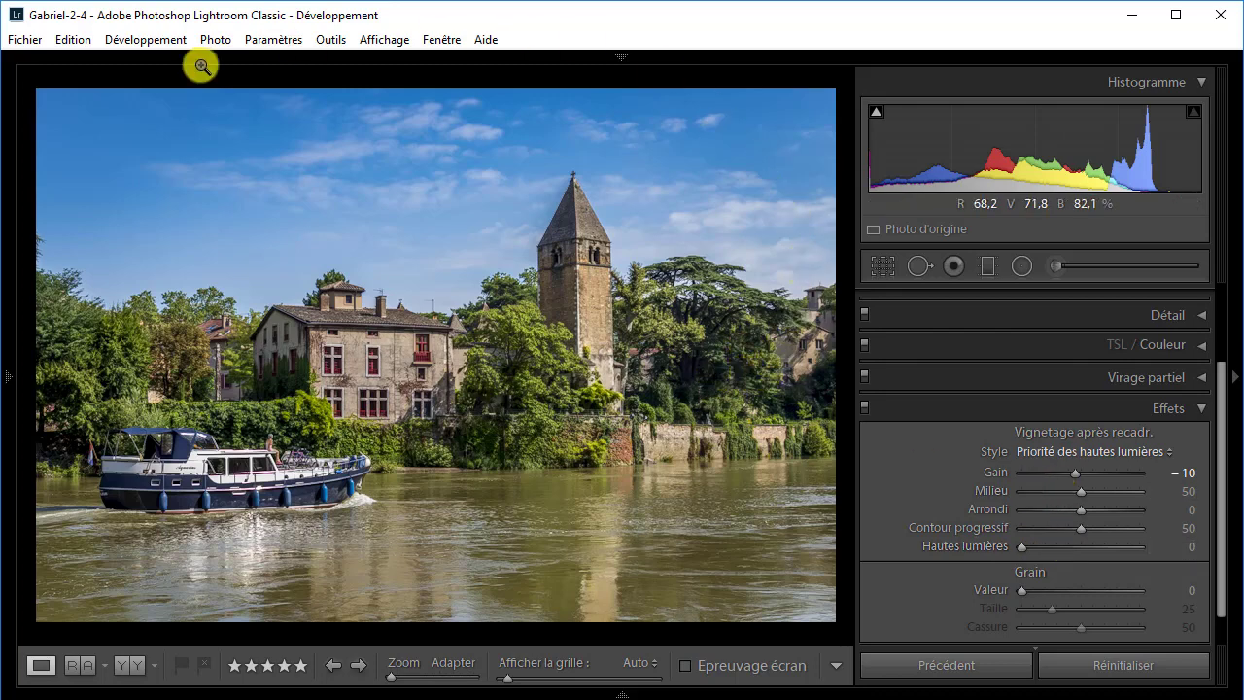
mouse_move(74, 497)
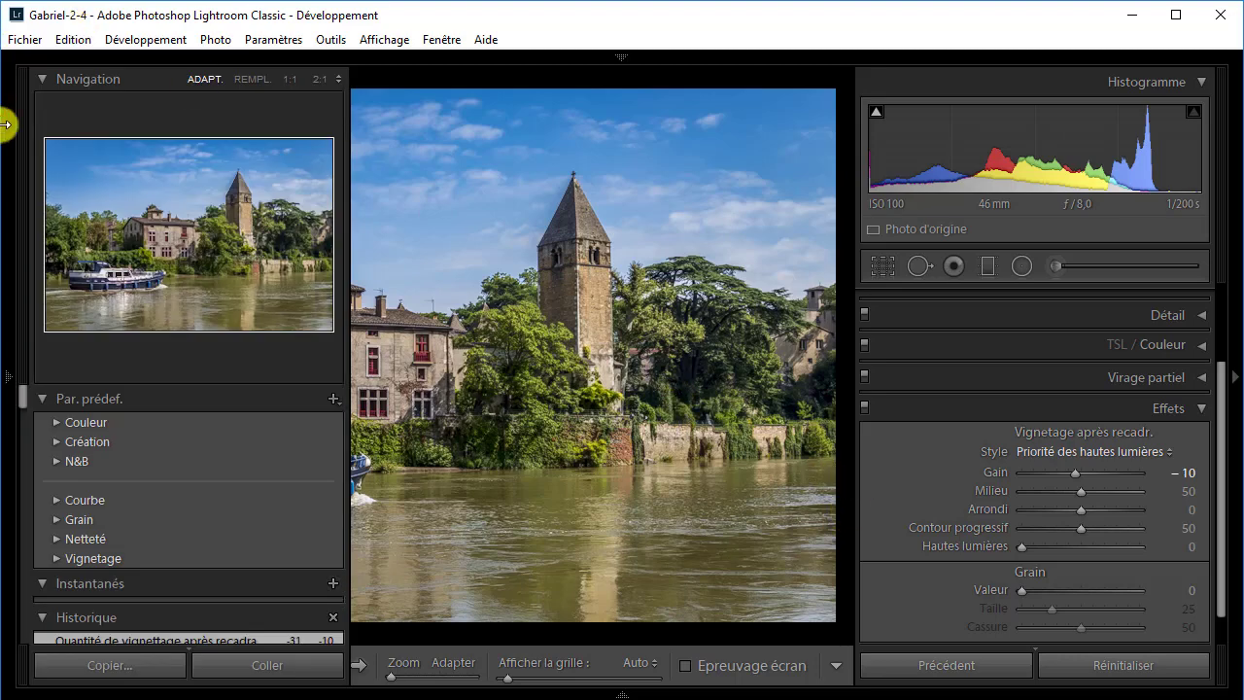
click(7, 379)
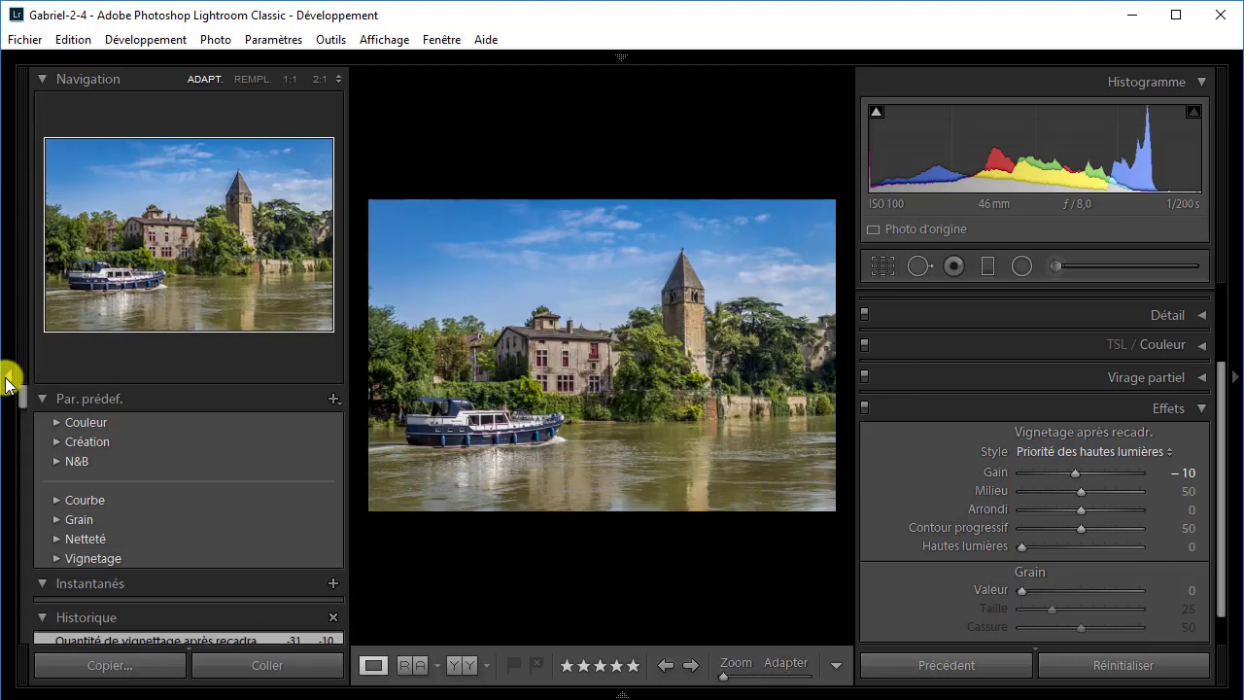
click(8, 381)
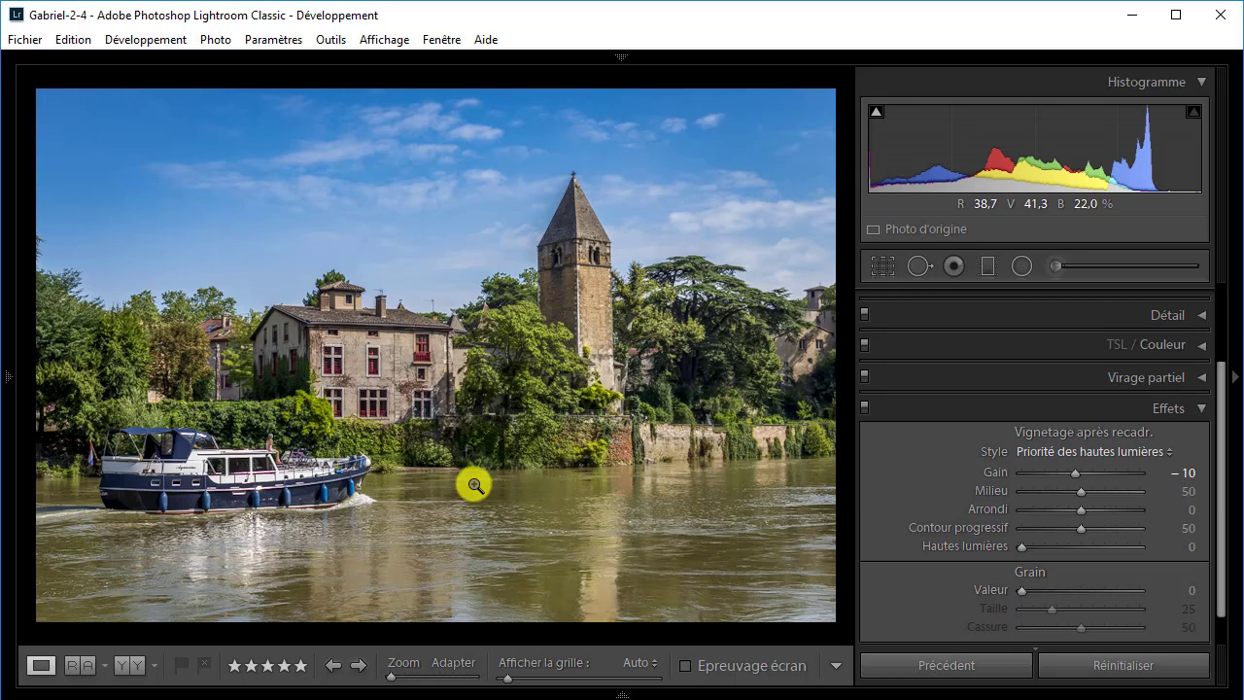
Compare the original and edited photo side by side in the Avant/Après view, and collapse the Effets settings.
click(129, 669)
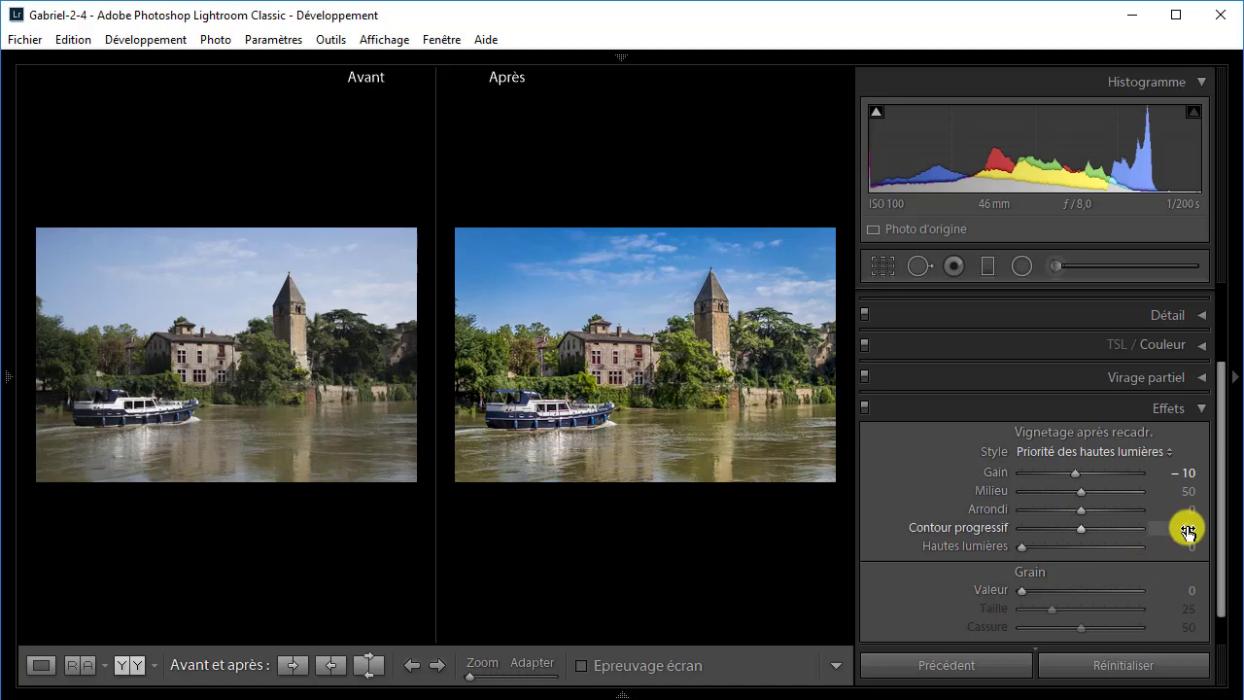
click(1202, 408)
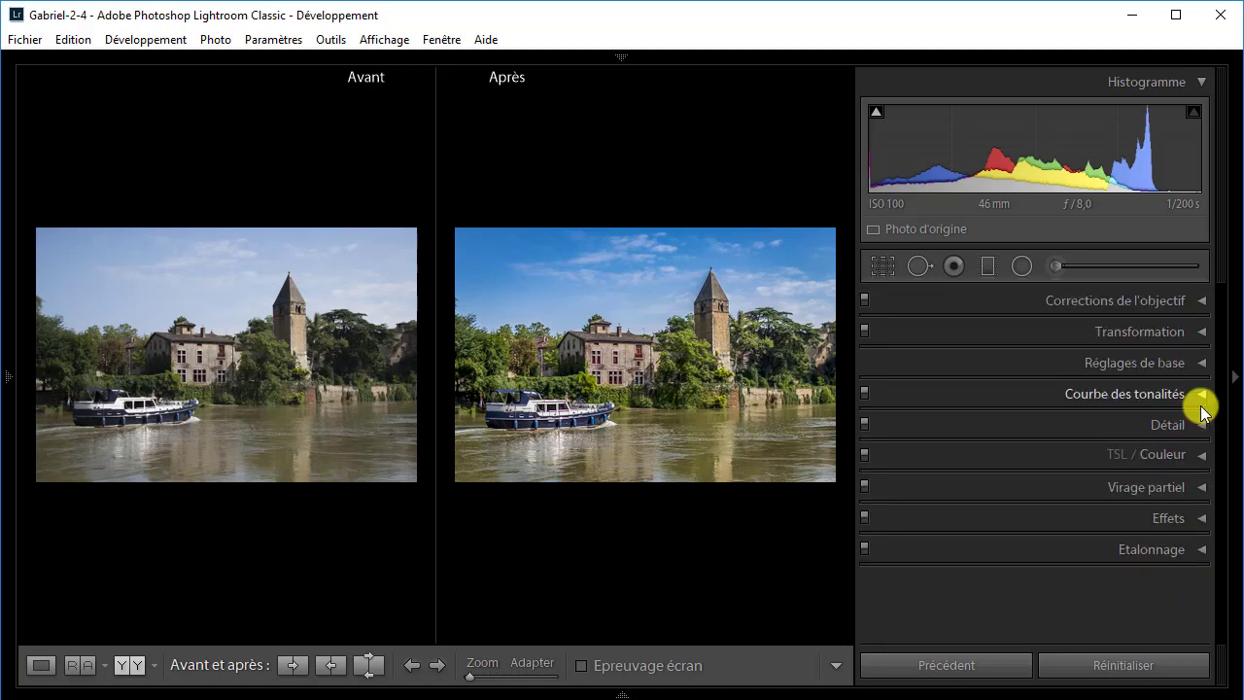